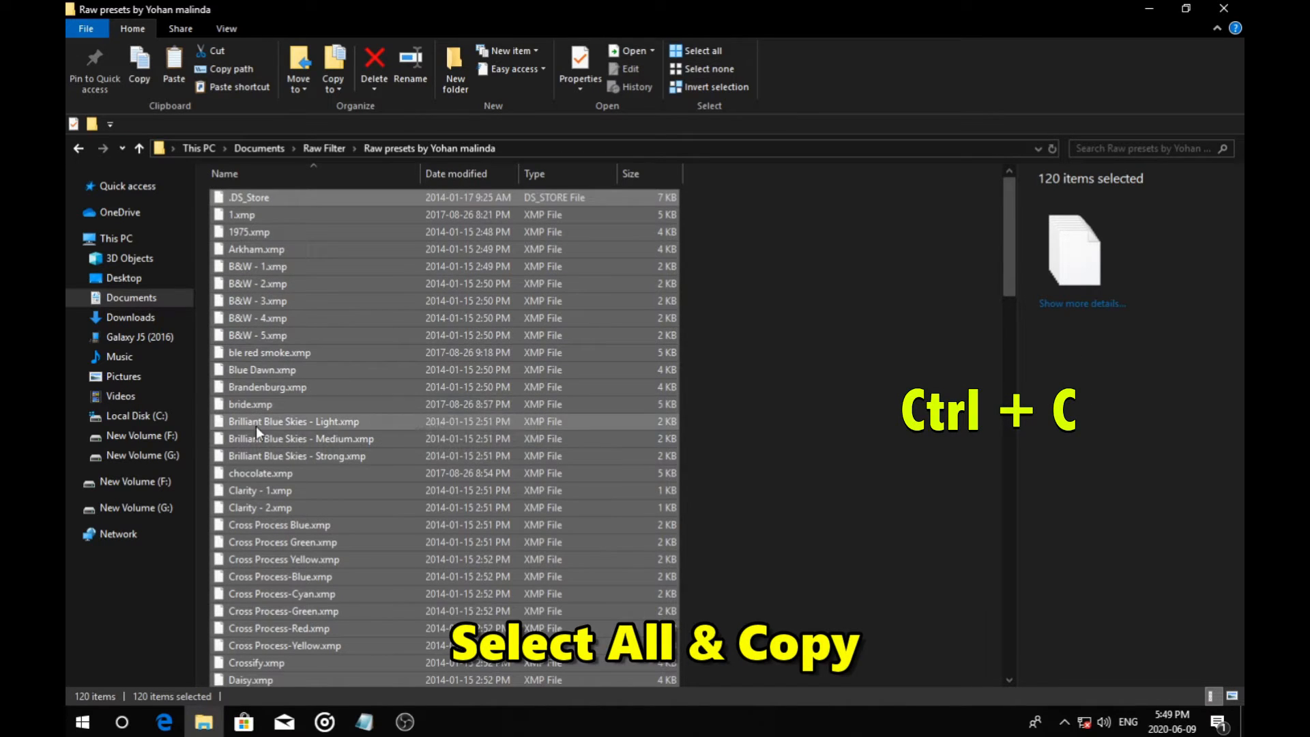
Open the AppData folder inside the current user's profile folder under Users on Local Disk (C:).
click(149, 420)
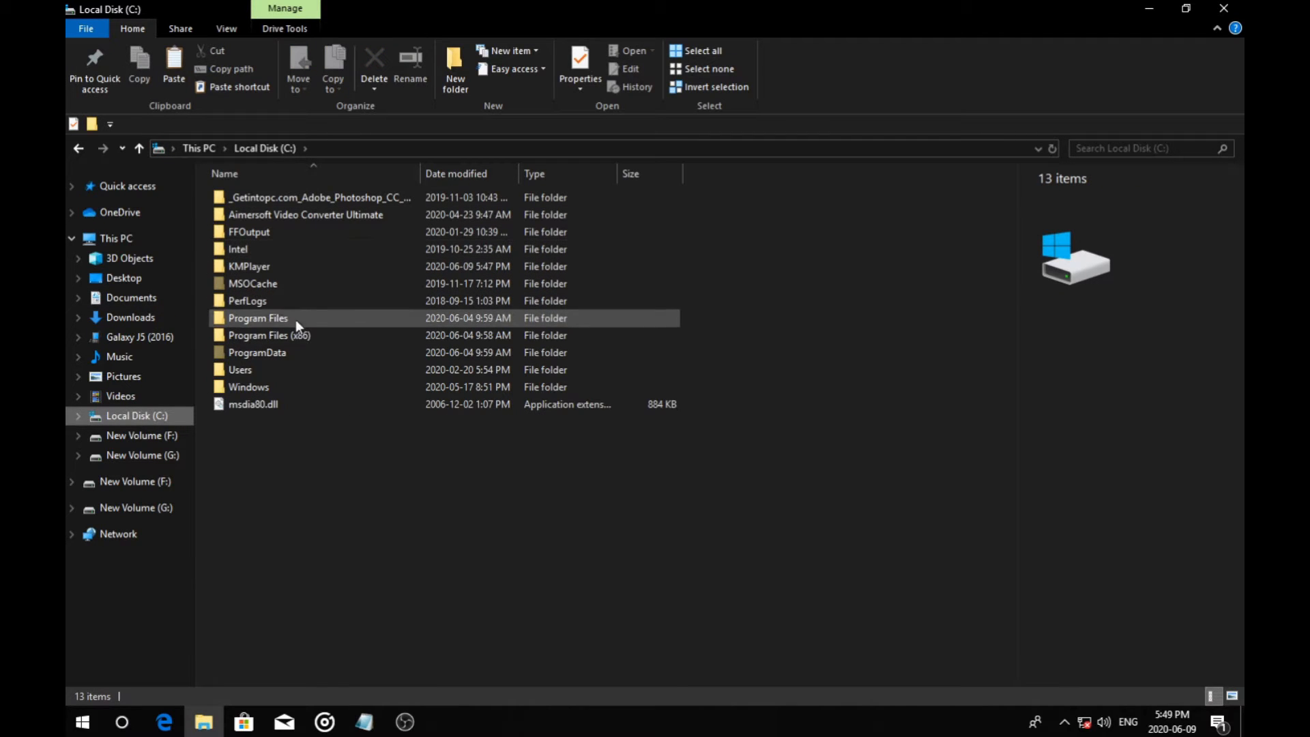
double_click(276, 367)
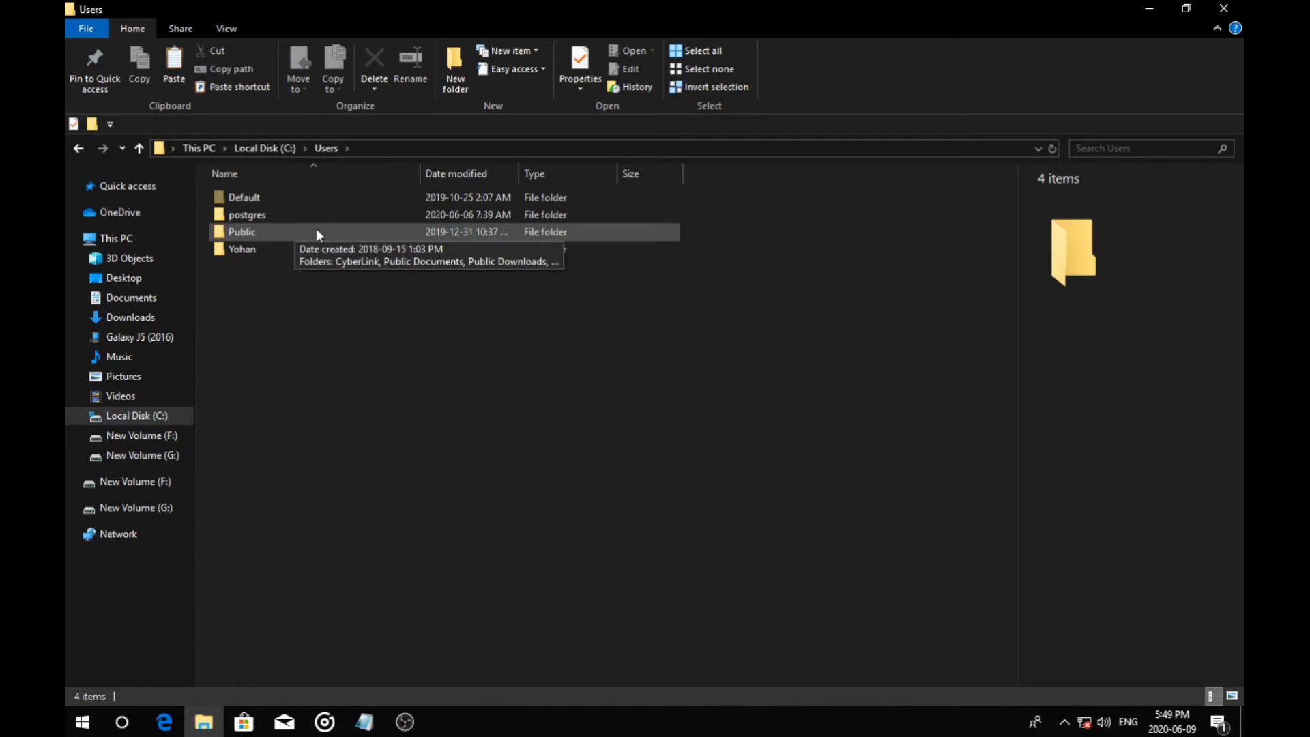
click(294, 250)
double_click(293, 249)
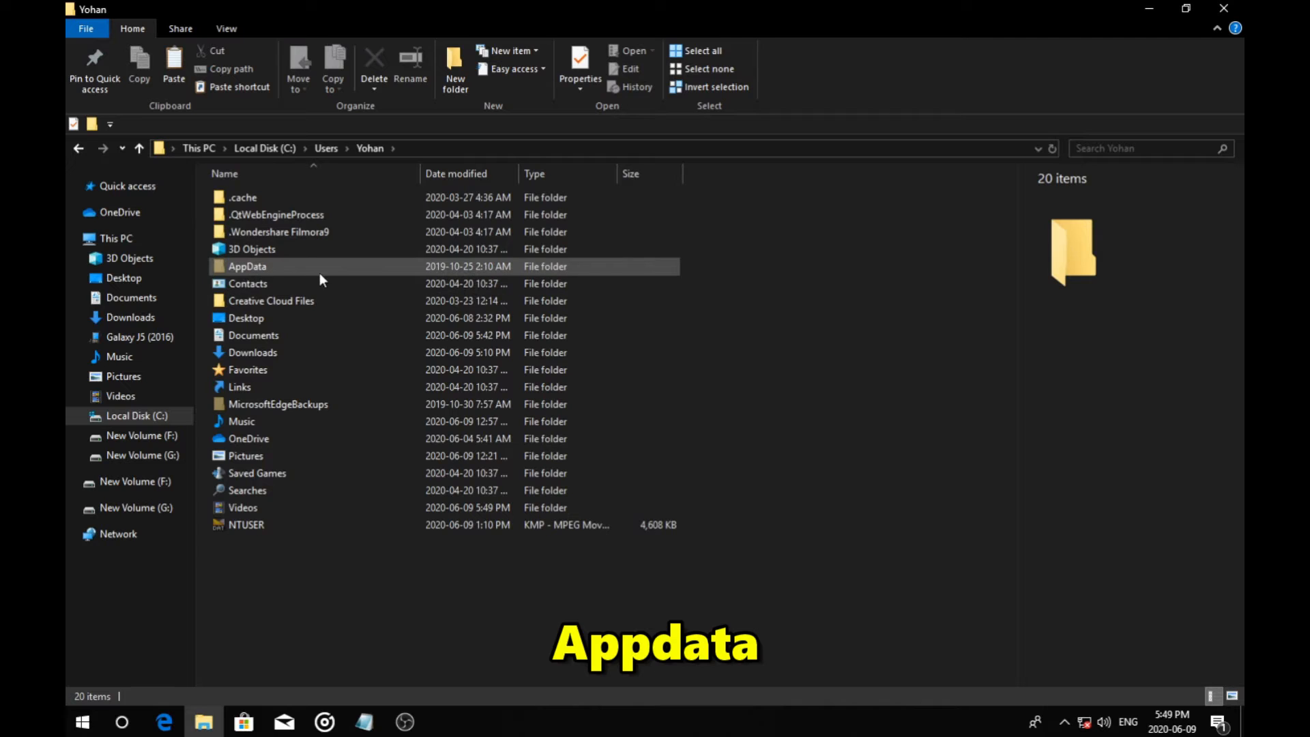
double_click(364, 266)
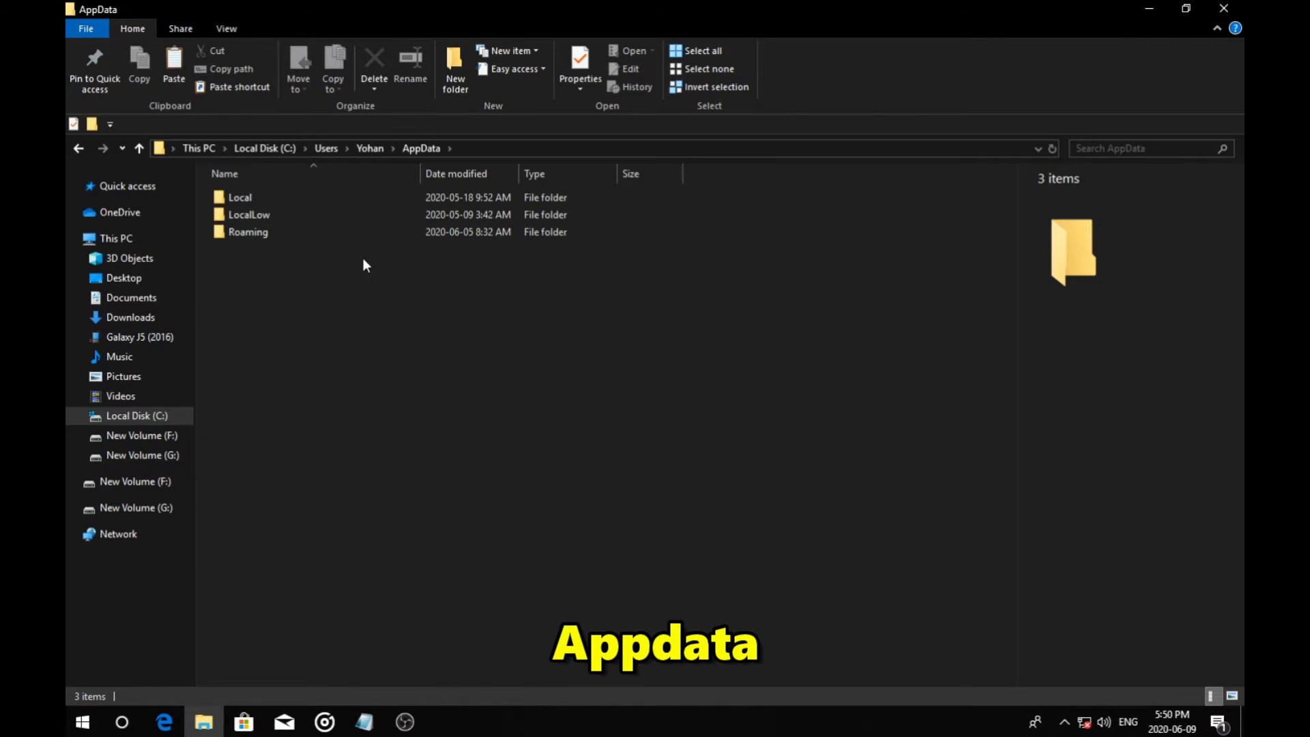
Paste the copied preset files into the Roaming\Adobe\CameraRaw\Settings folder, replacing the existing Index.dat file.
double_click(304, 235)
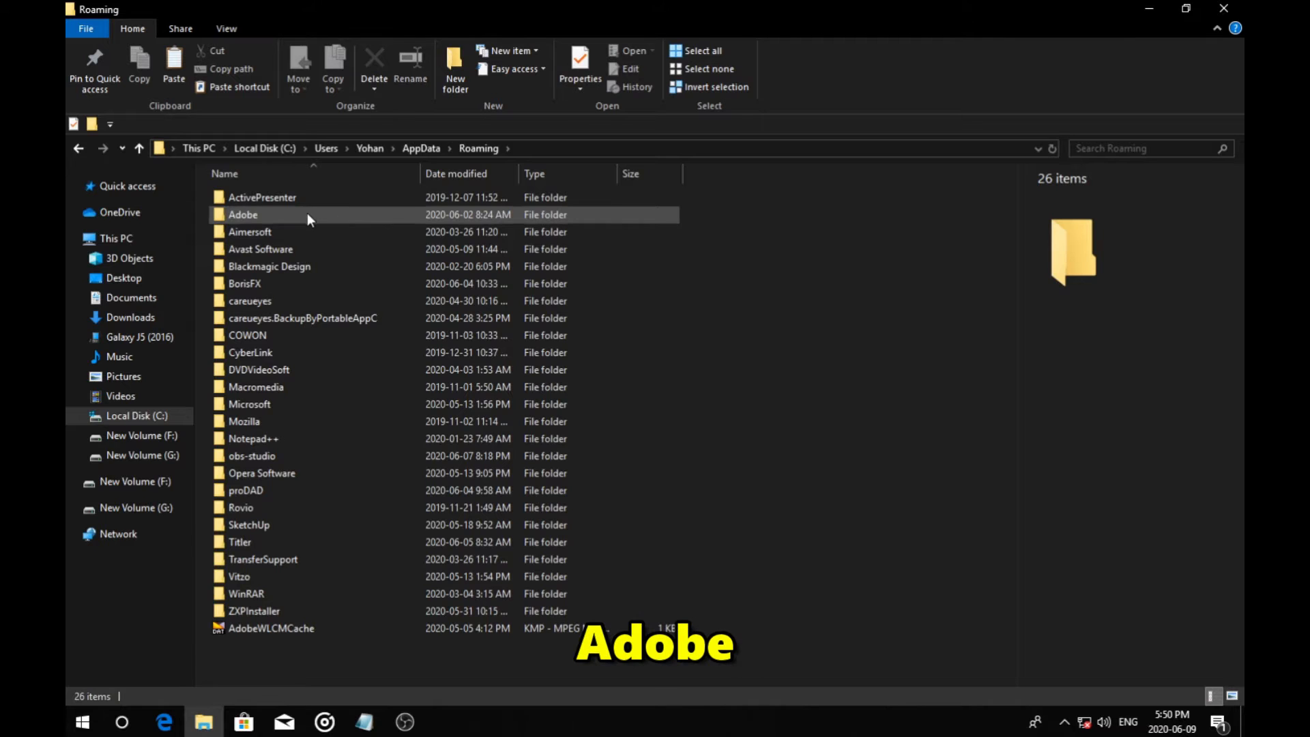
double_click(307, 213)
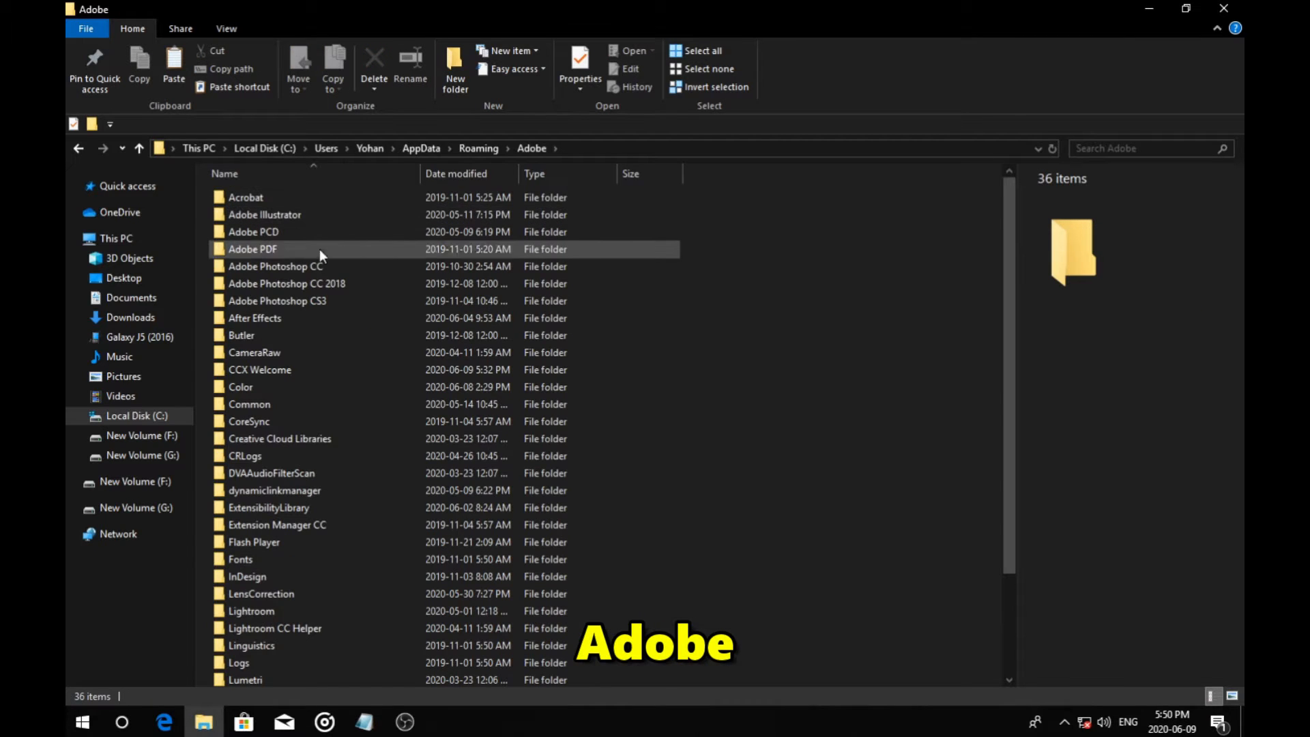
double_click(355, 348)
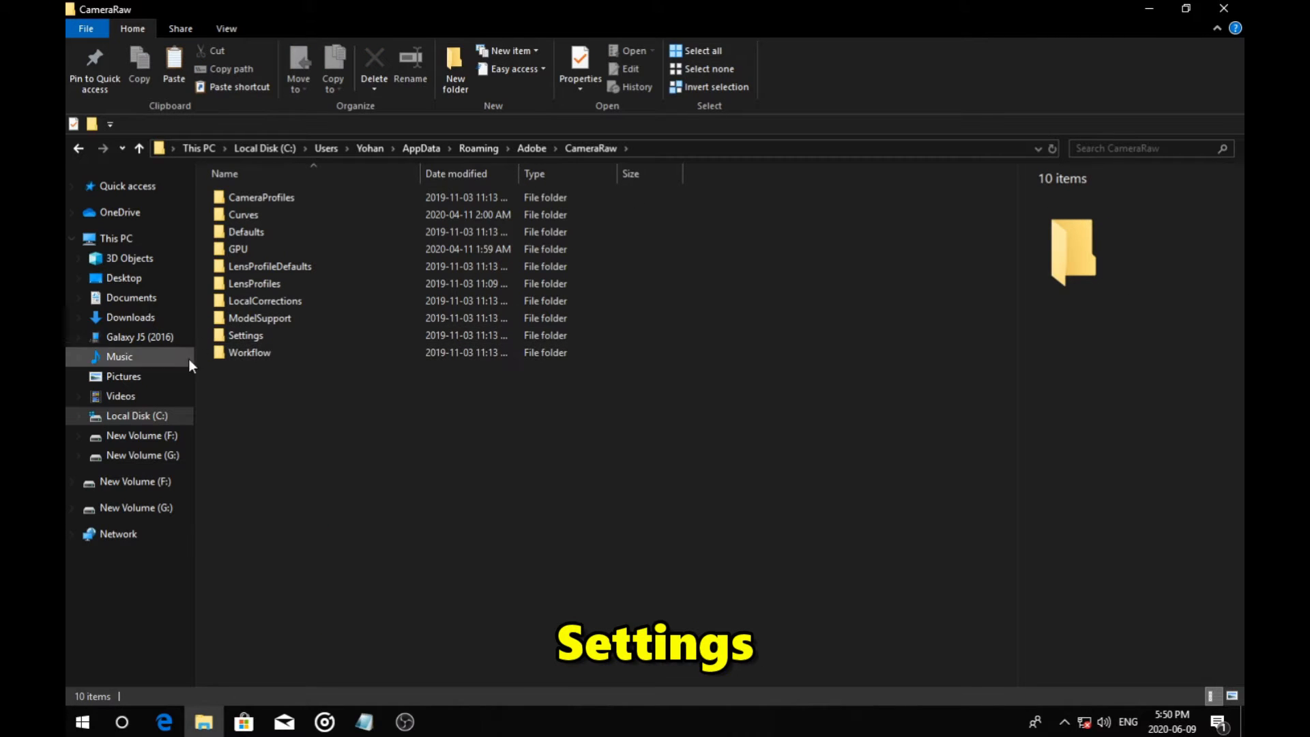
double_click(303, 335)
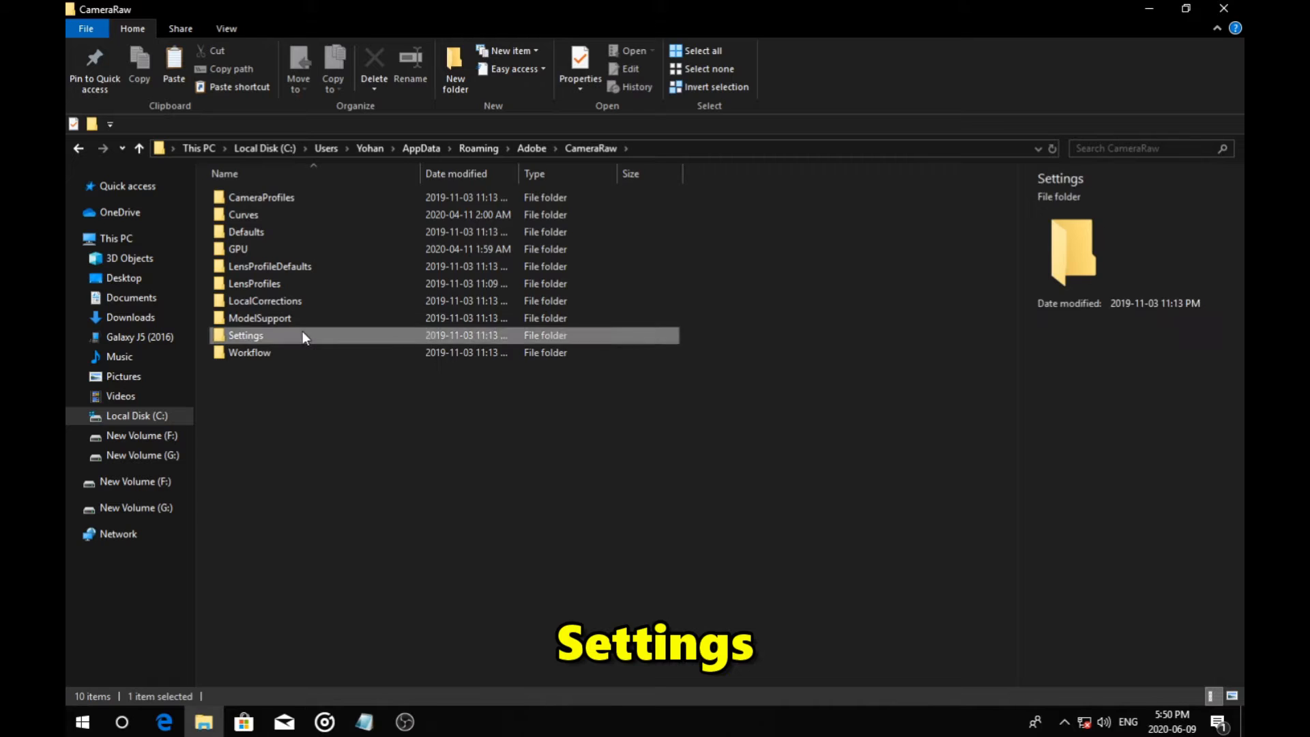
click(174, 64)
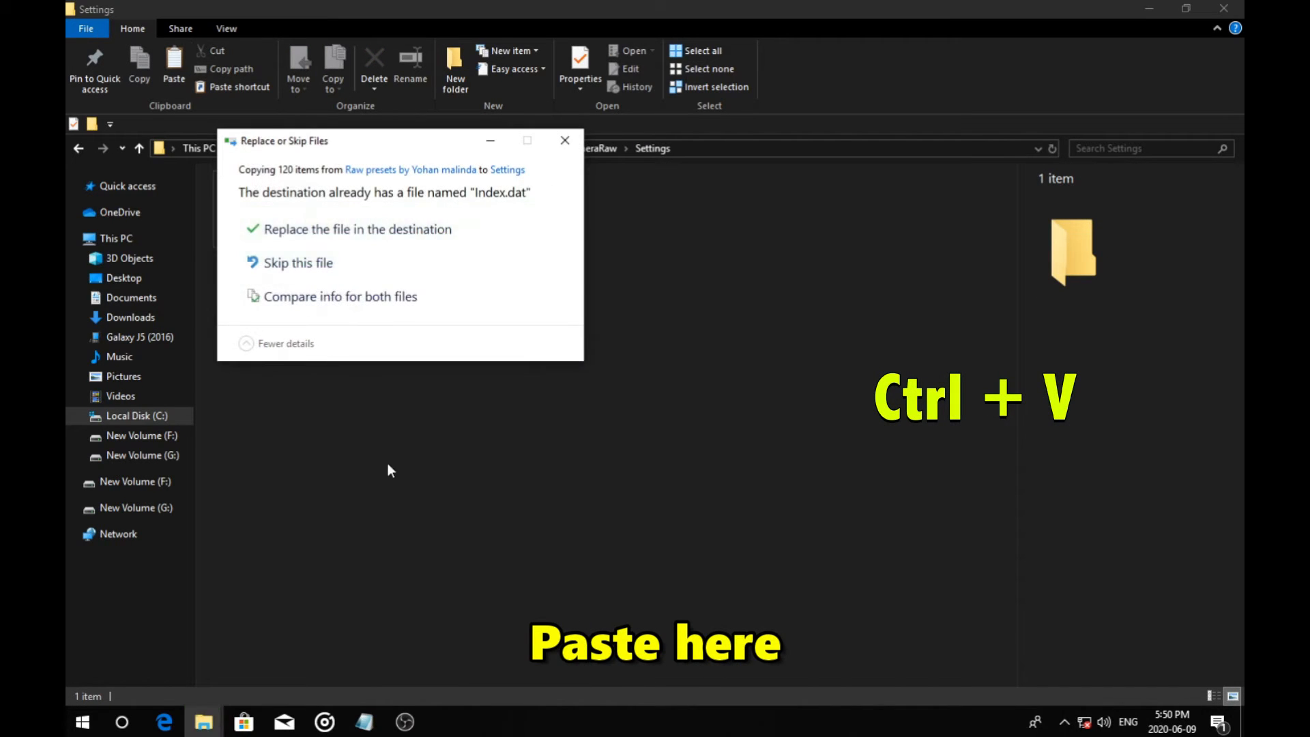
click(374, 228)
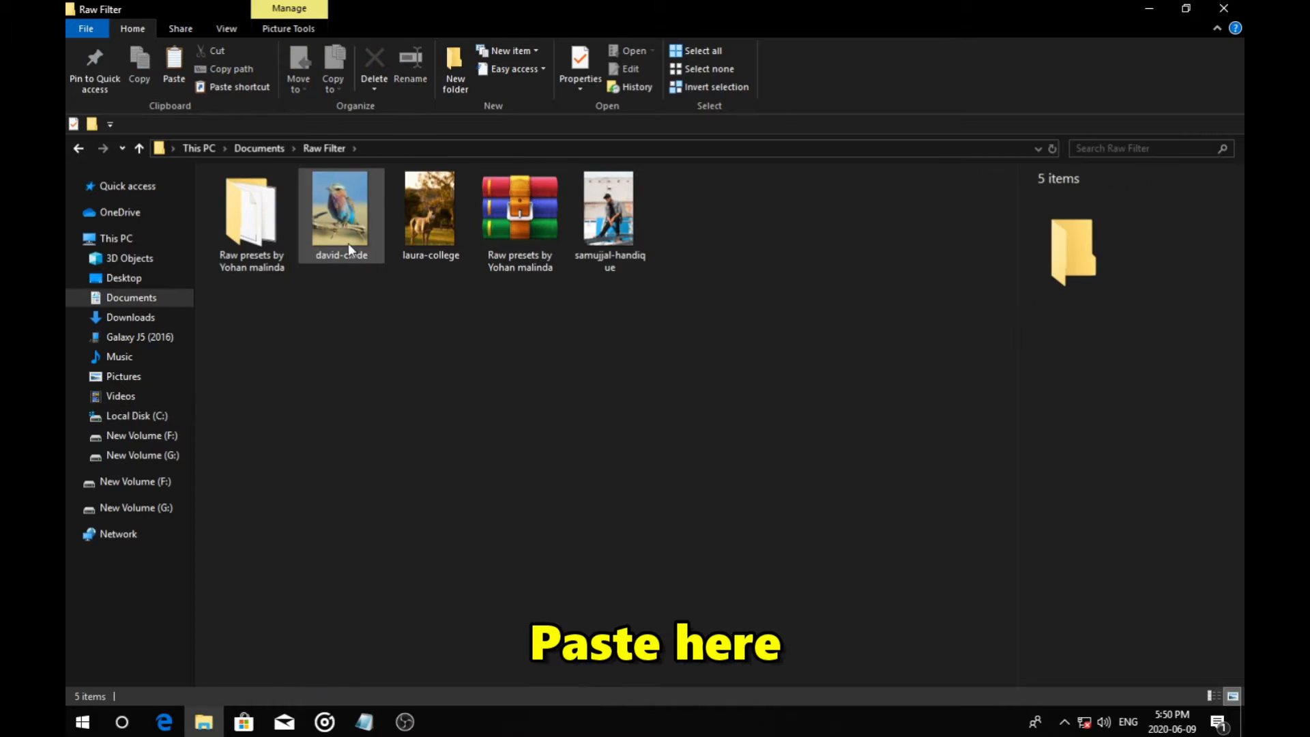
Open the bird photo from the Raw Filter folder in Adobe Photoshop CC 2018.
right_click(348, 243)
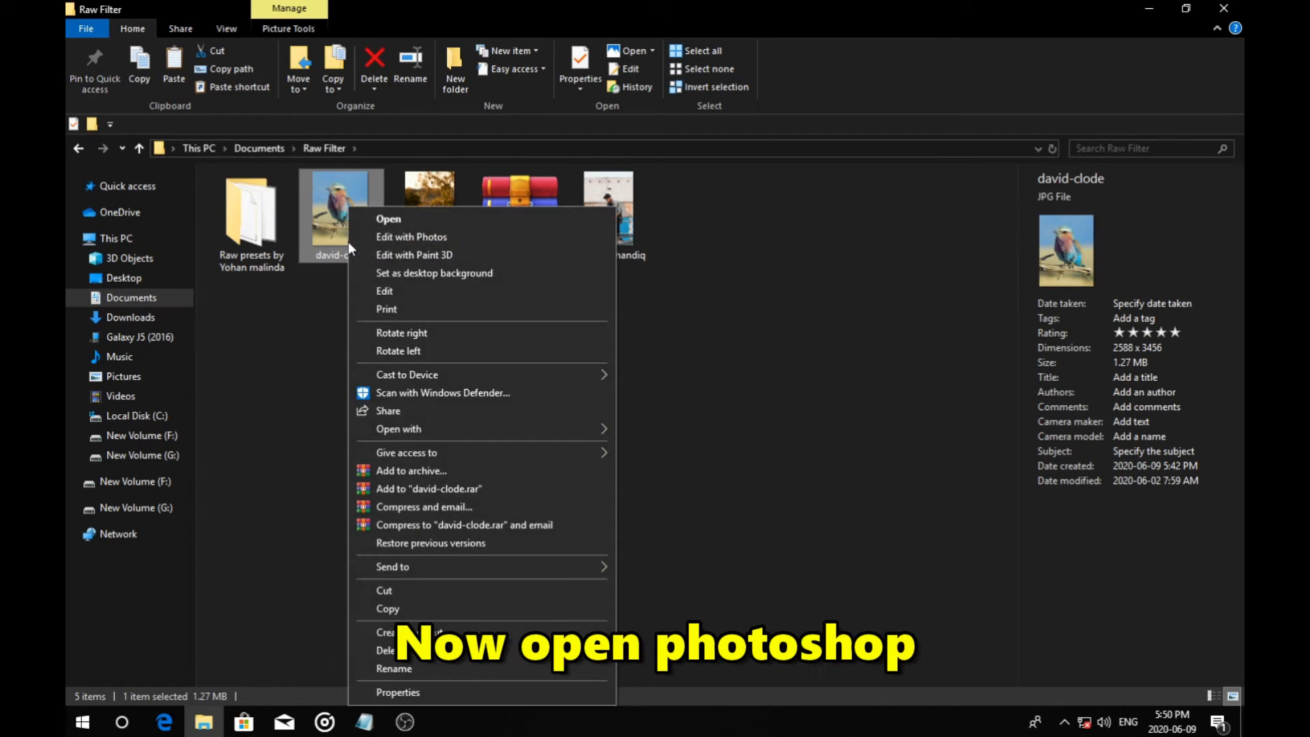
mouse_move(408, 429)
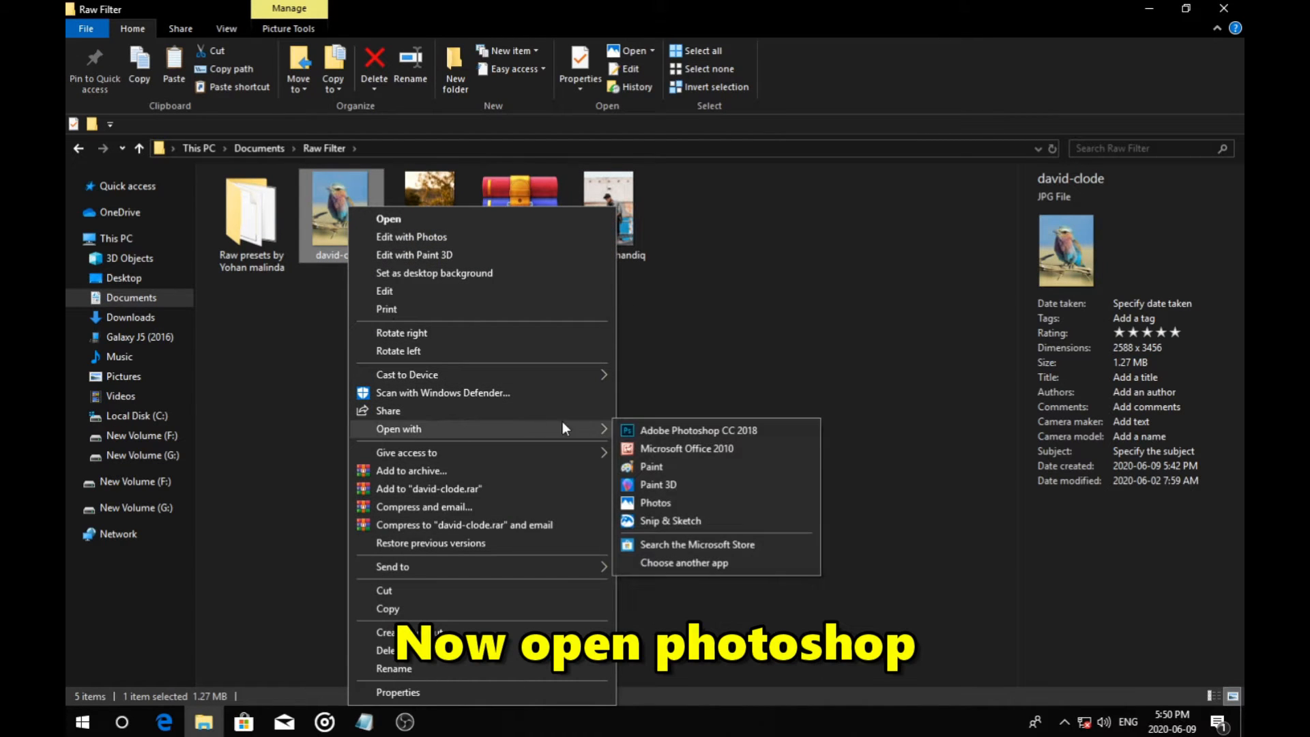
click(661, 429)
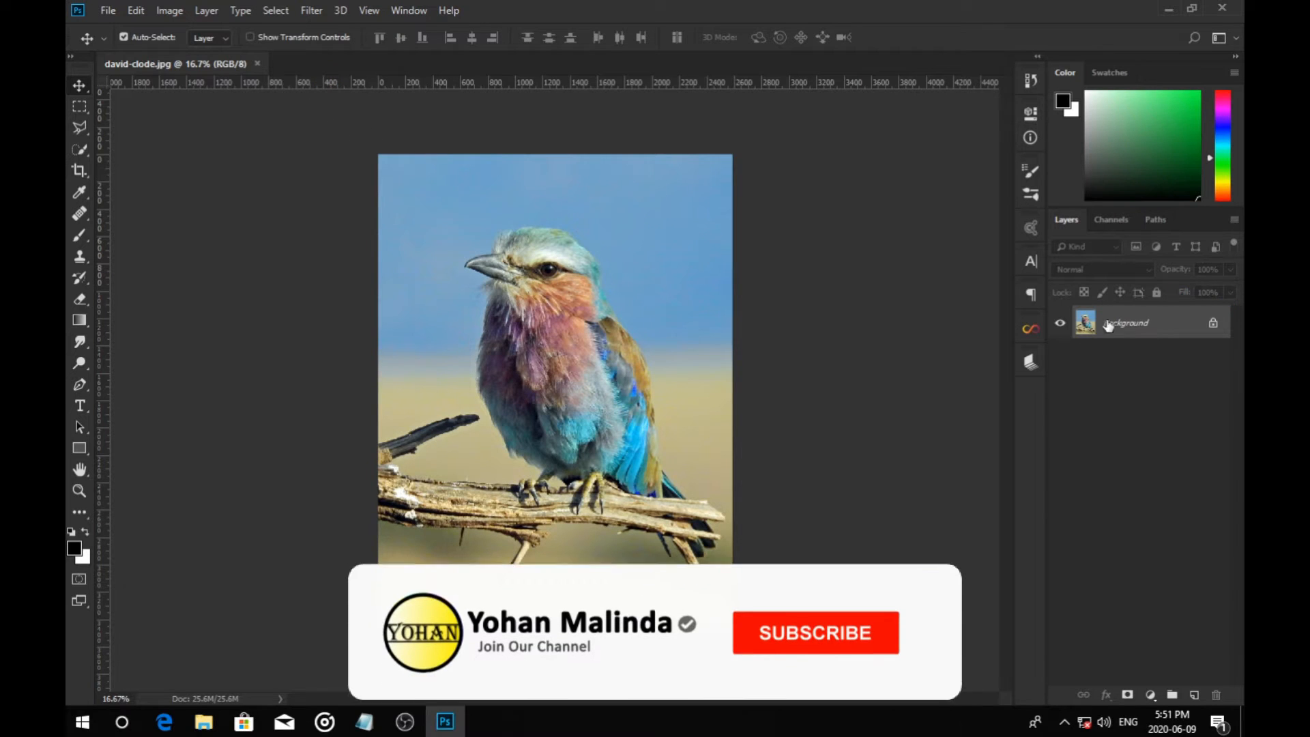
Unlock and duplicate the bird photo's Background layer, and hide the original layer.
click(1215, 323)
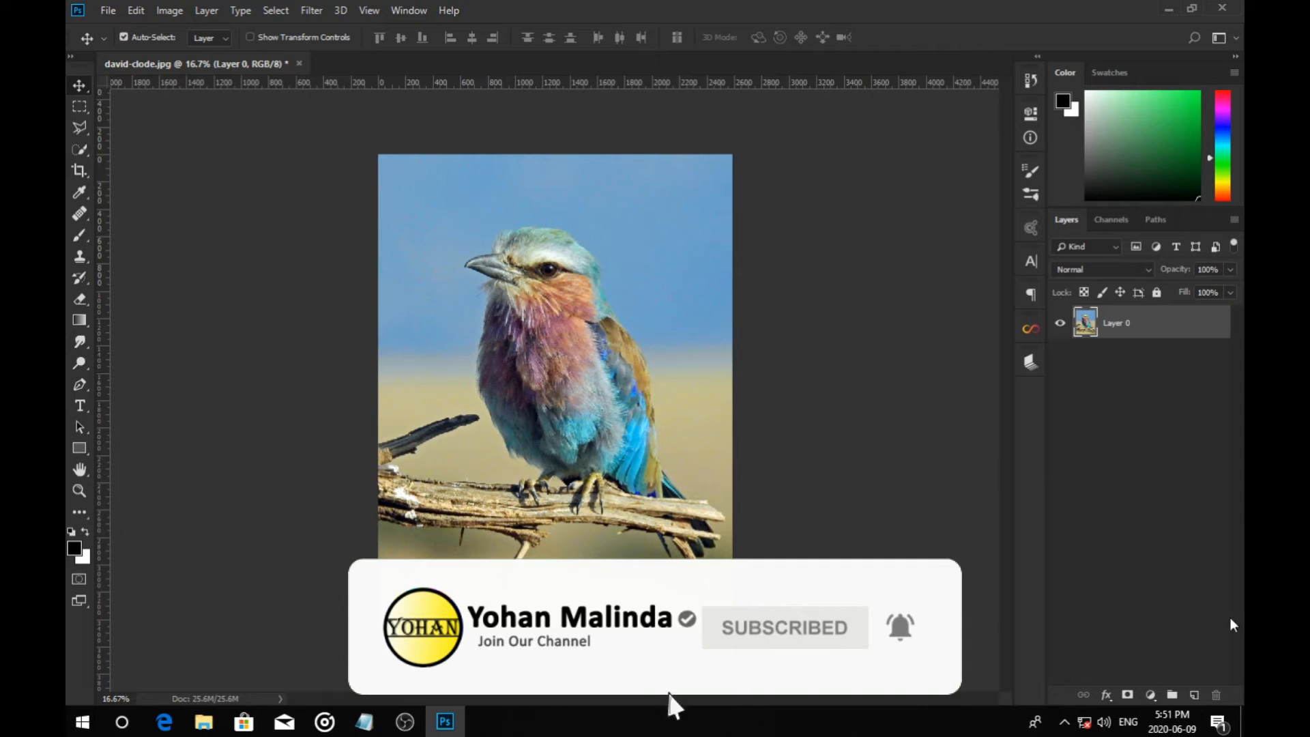
drag(1153, 325, 1194, 695)
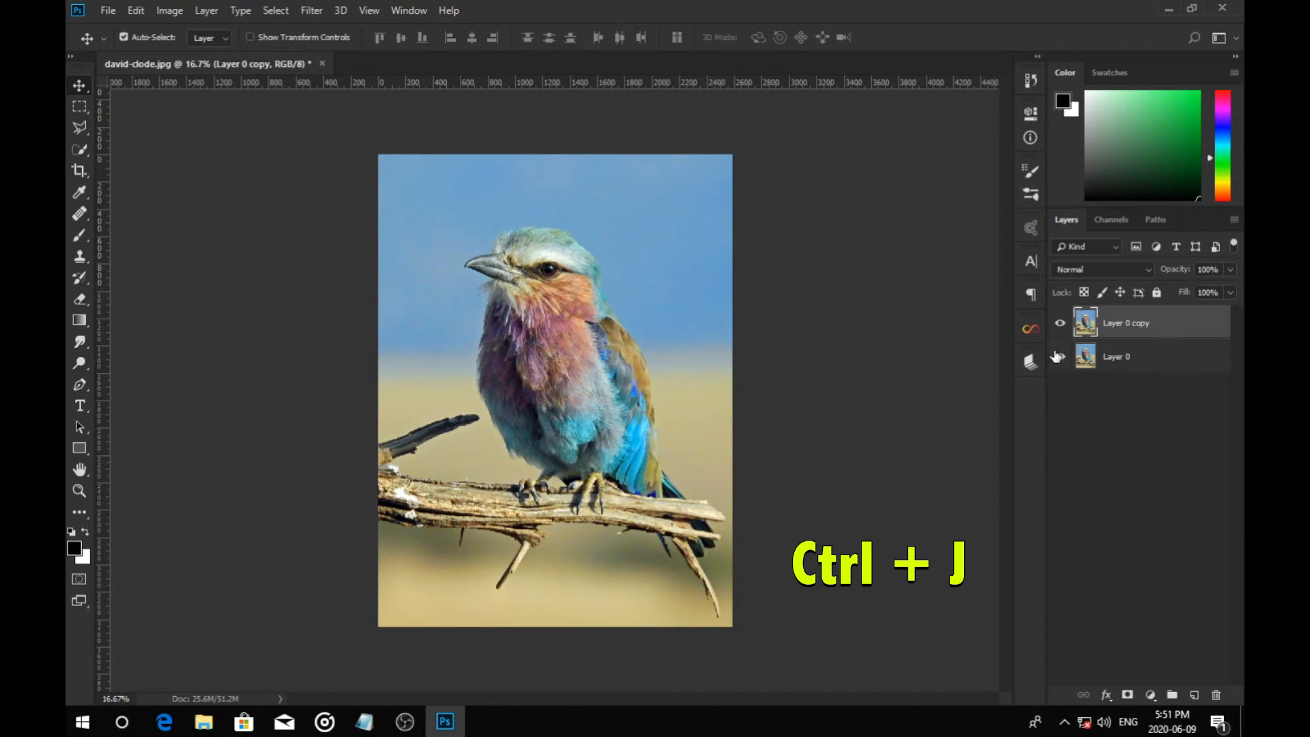
Open the Camera Raw Filter on the duplicated layer and display its list of presets.
click(316, 11)
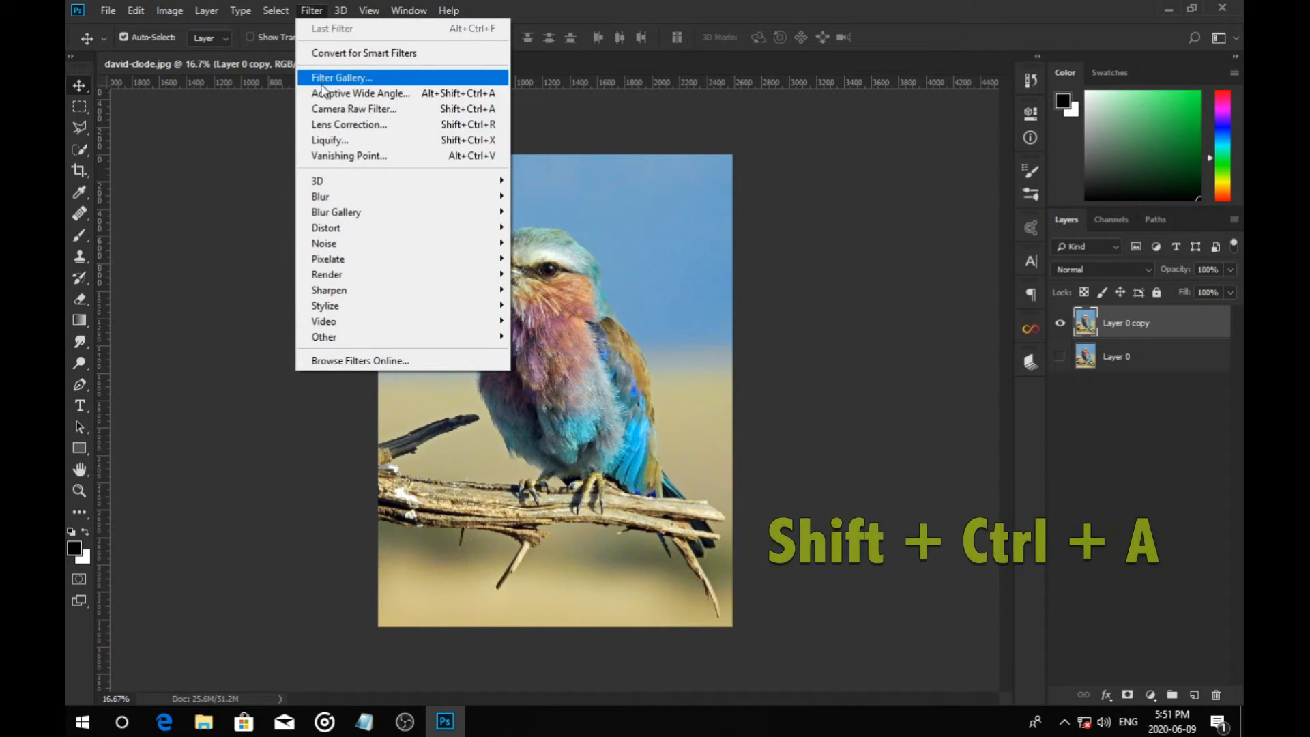
click(336, 109)
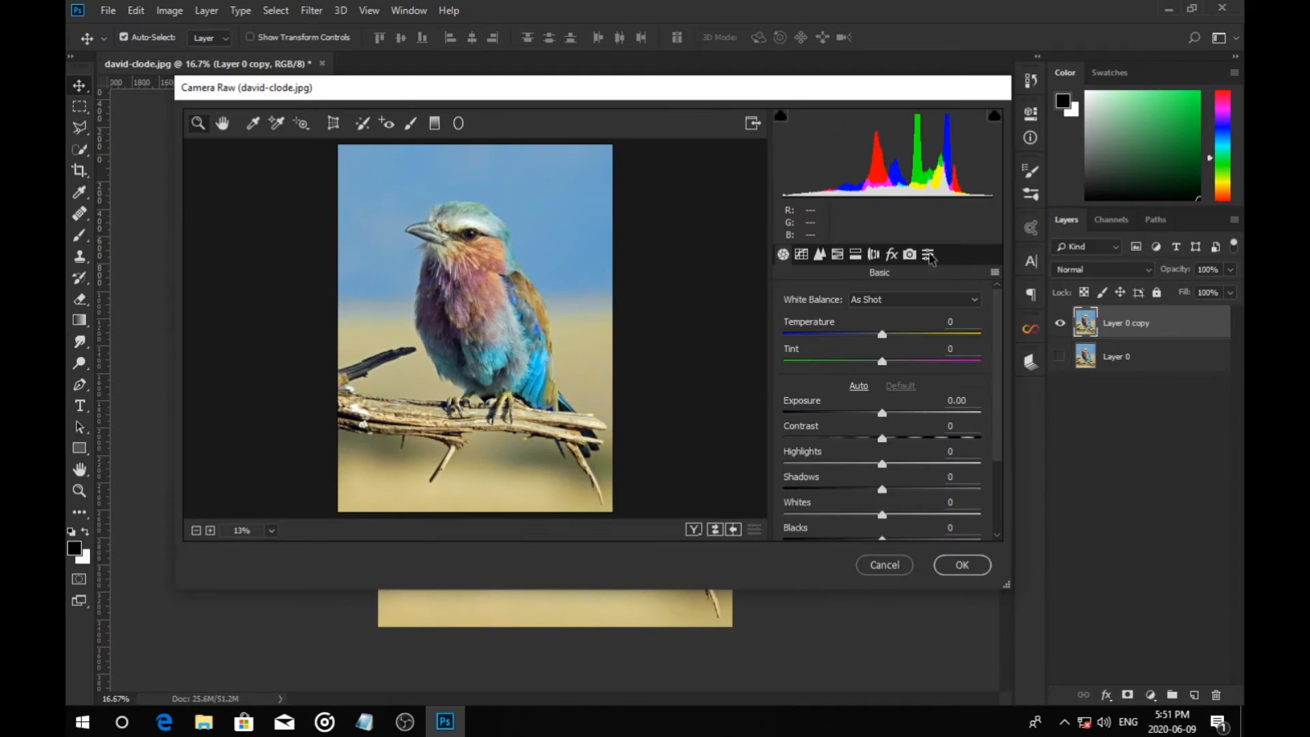
click(928, 255)
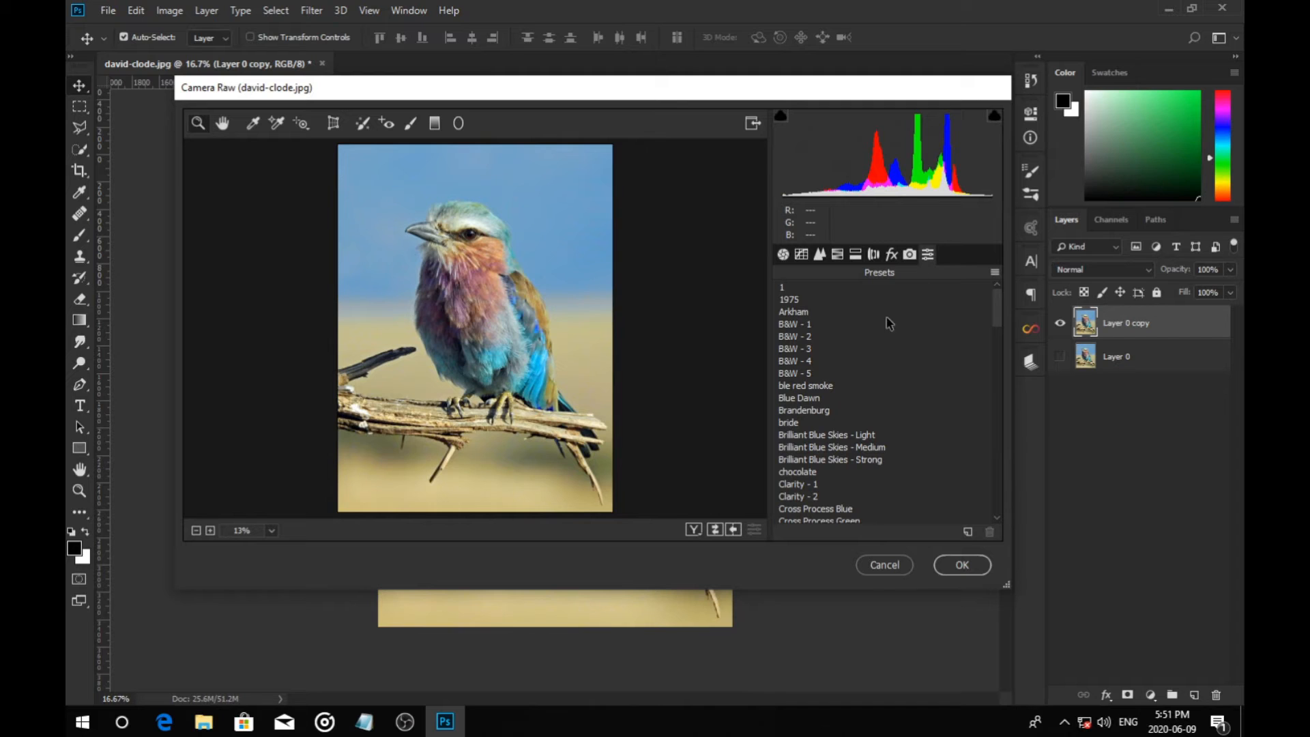
Try the B&W - 1, B&W - 4, ble red smoke, Brandenburg, and Brilliant Blue Skies - Light and Strong presets on the bird photo.
click(784, 326)
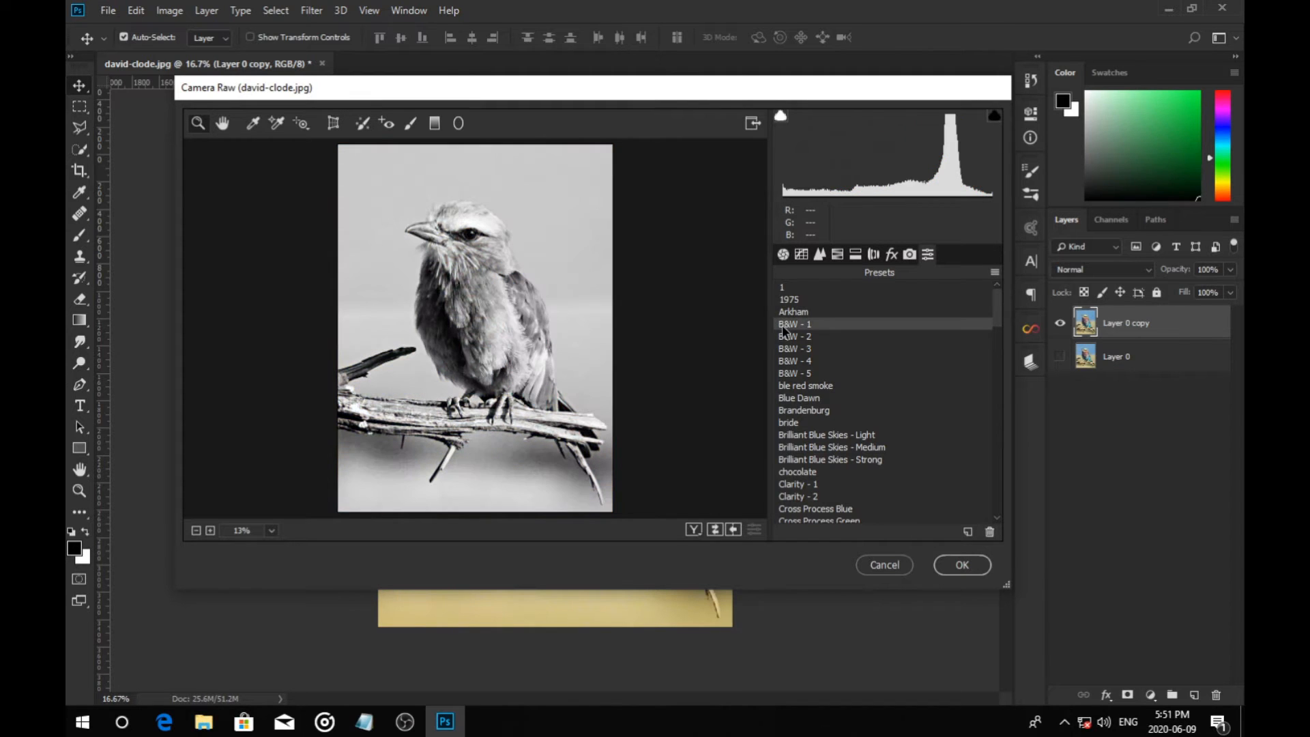
click(805, 361)
click(800, 387)
click(801, 412)
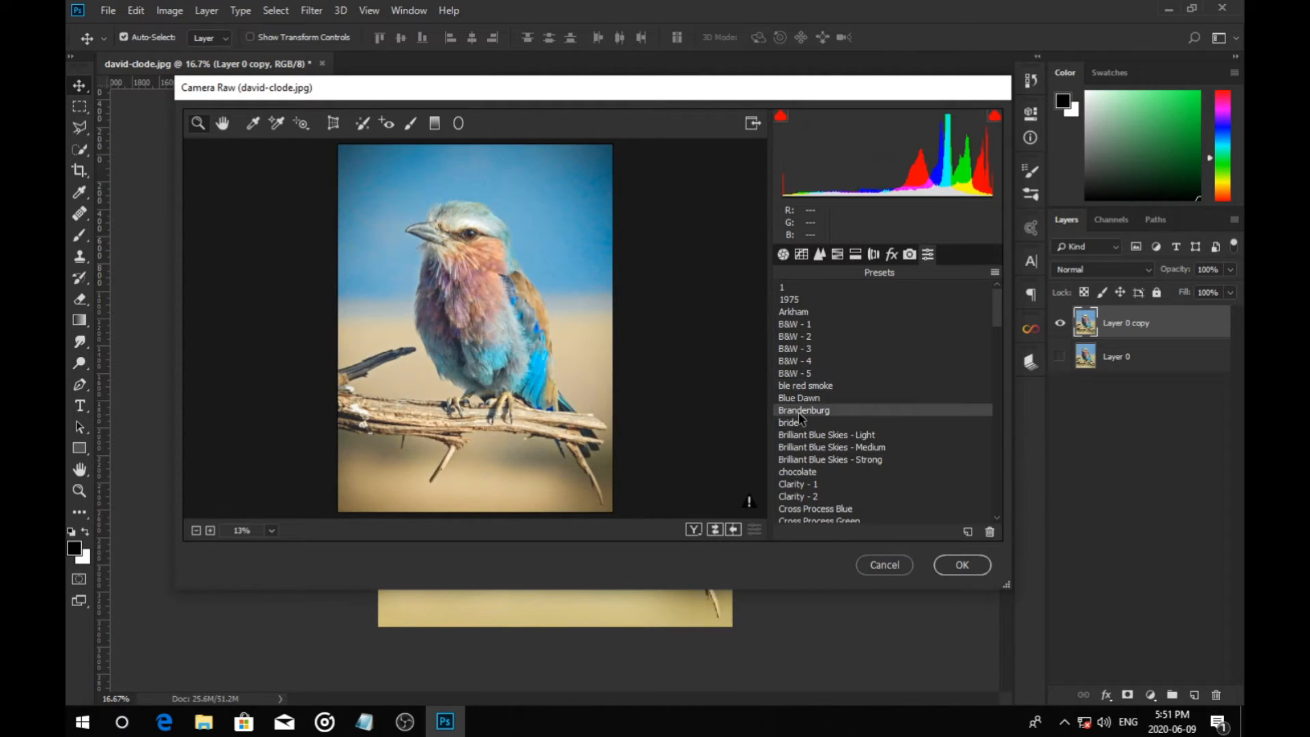
click(801, 436)
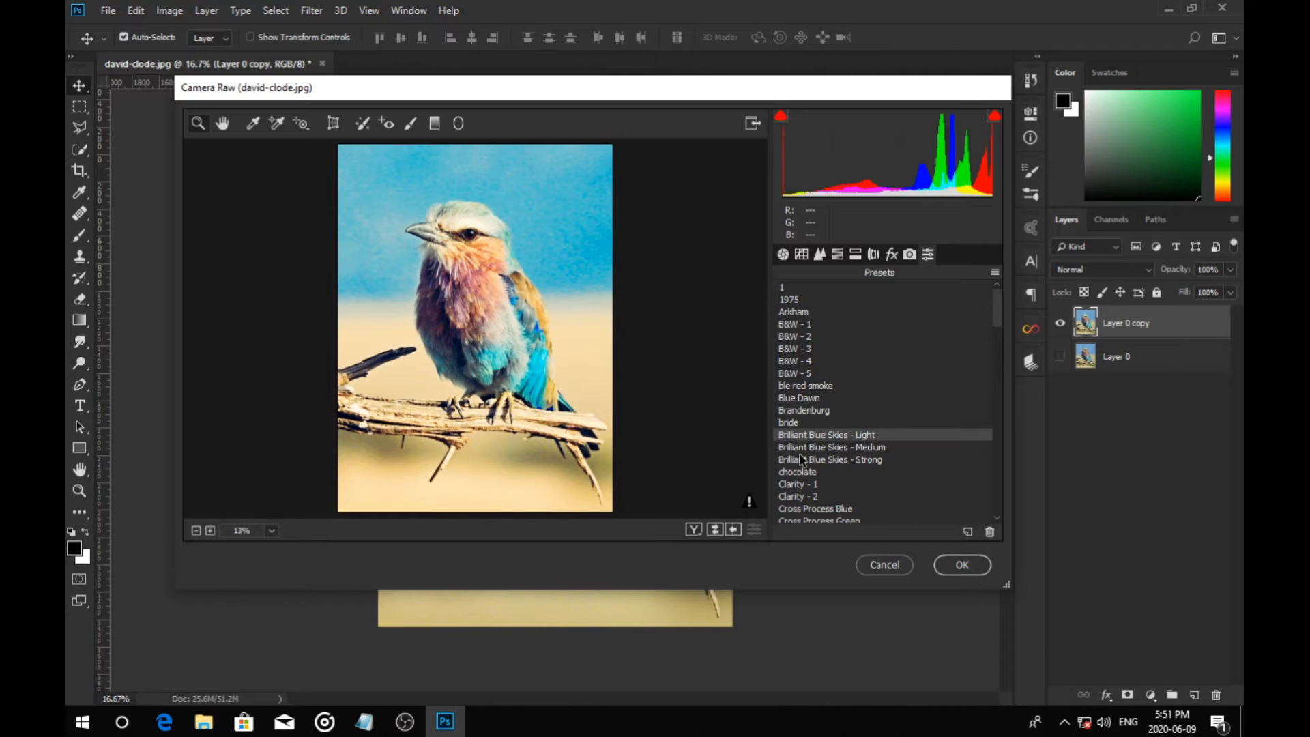
click(803, 460)
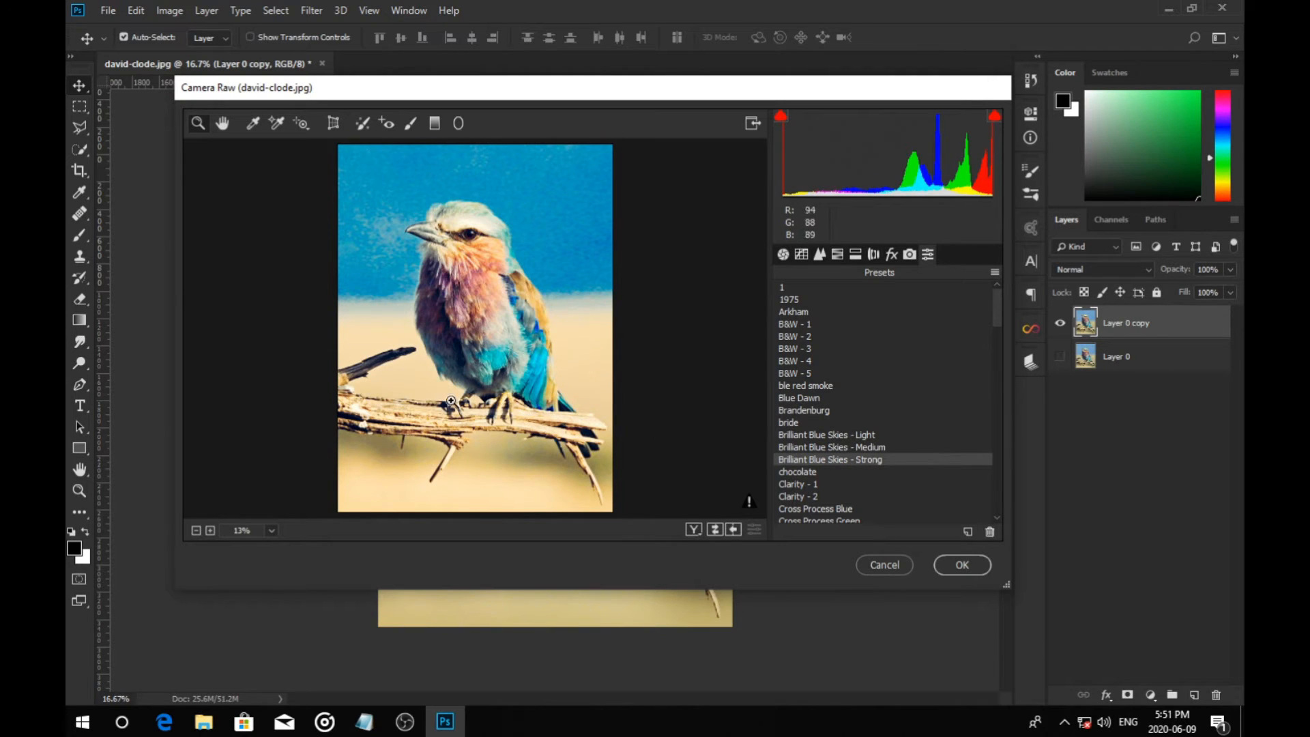
Try the Filter-81A Warming, Glow-Bright Contrast, Glow-Subtle Portrait and Graduated ND-Warming Large presets.
scroll(950, 431, down, 8)
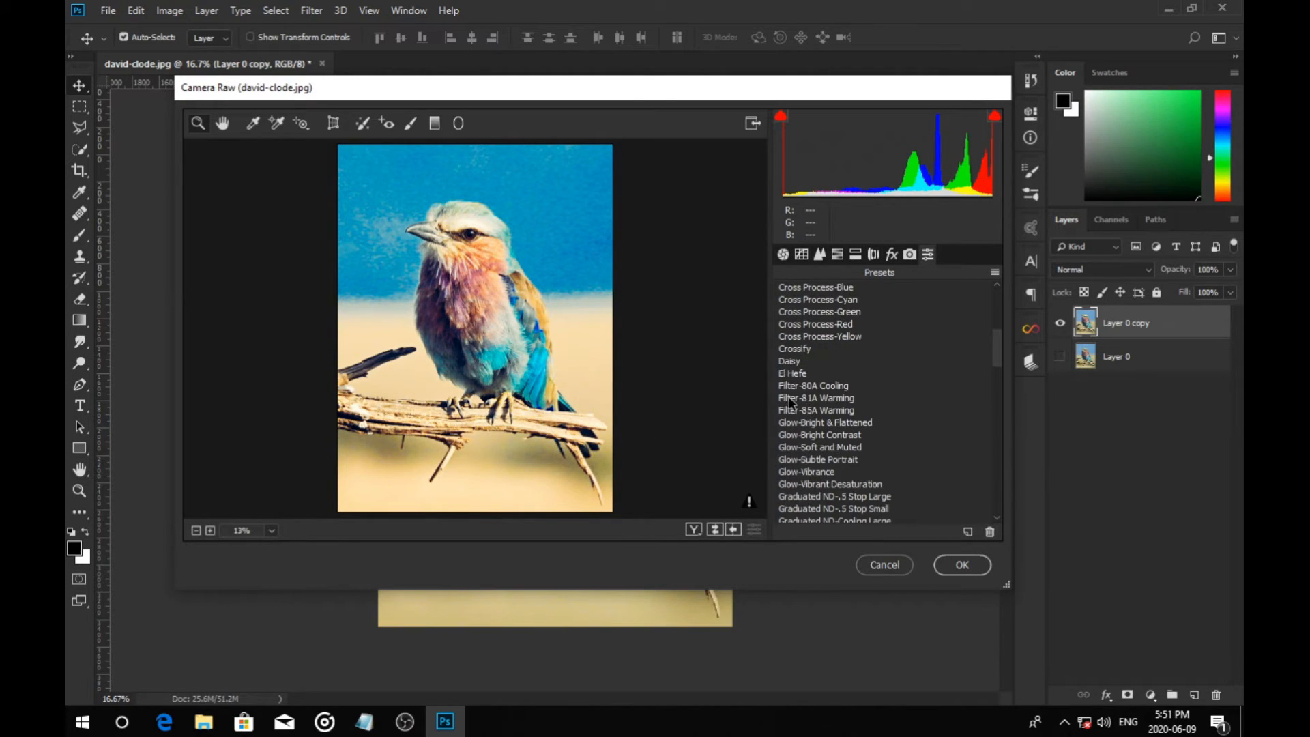
click(791, 399)
click(832, 436)
click(834, 461)
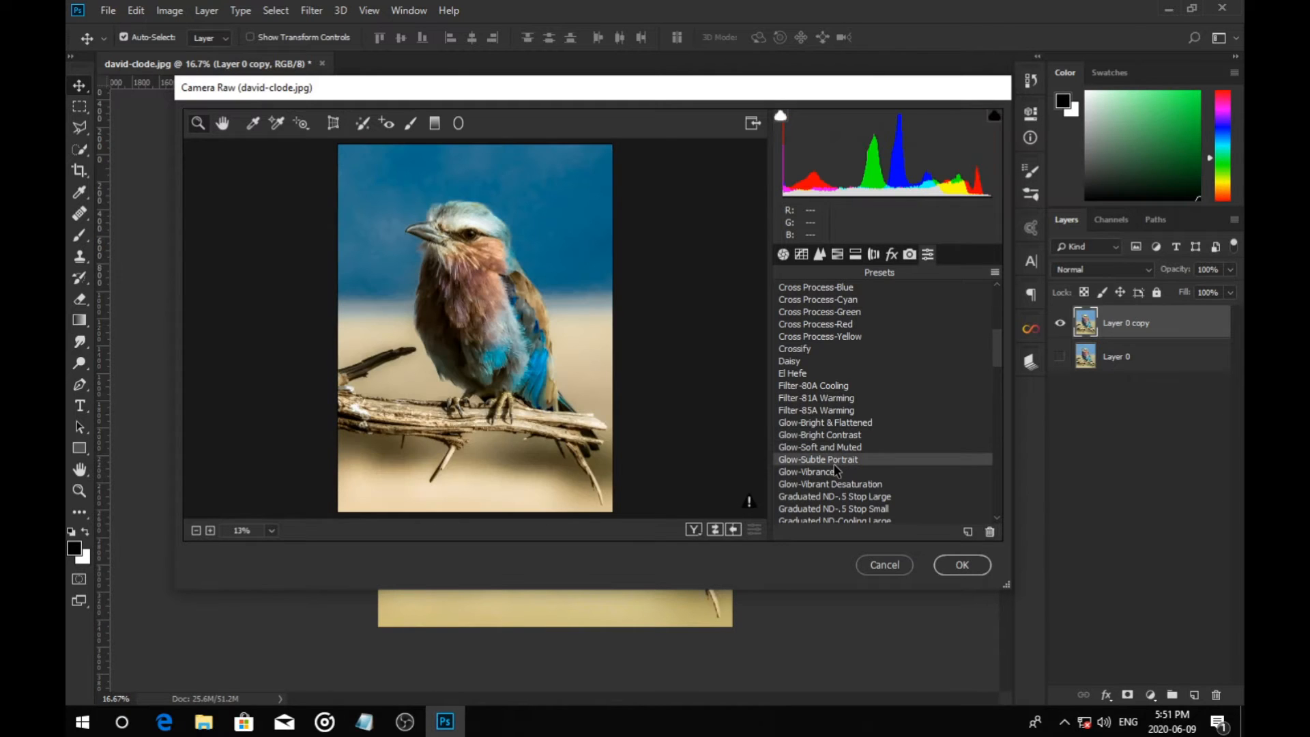
scroll(832, 468, down, 3)
click(828, 438)
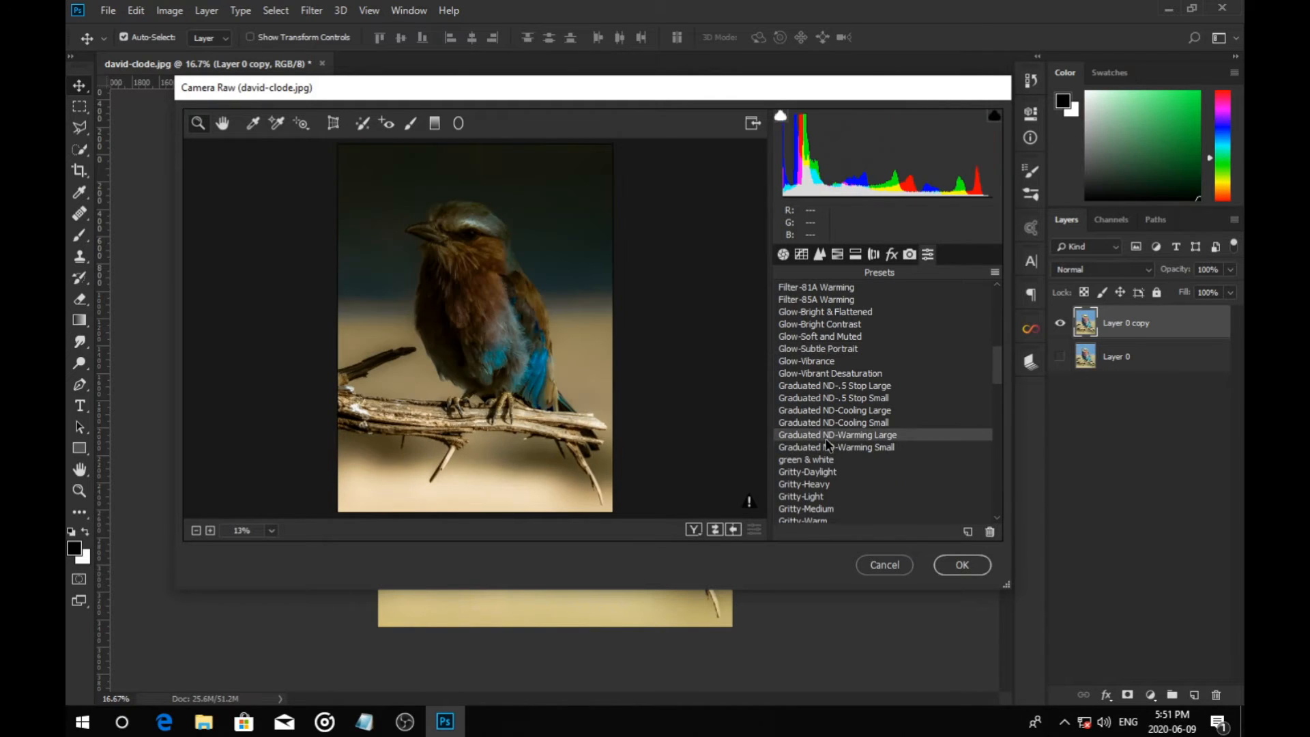
click(828, 372)
Try the Old Style - 2, Robin and The Dark Side - Medium presets on the bird photo.
scroll(839, 459, down, 5)
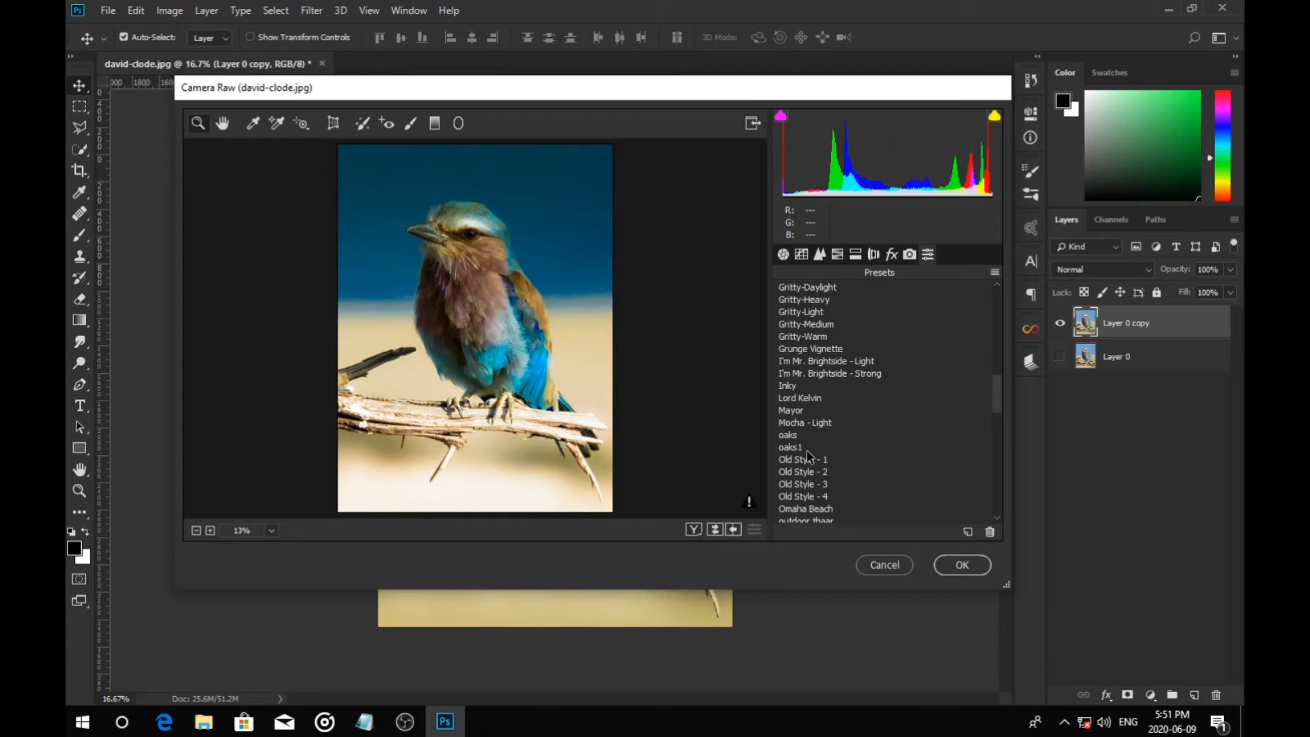
click(808, 449)
scroll(812, 473, down, 3)
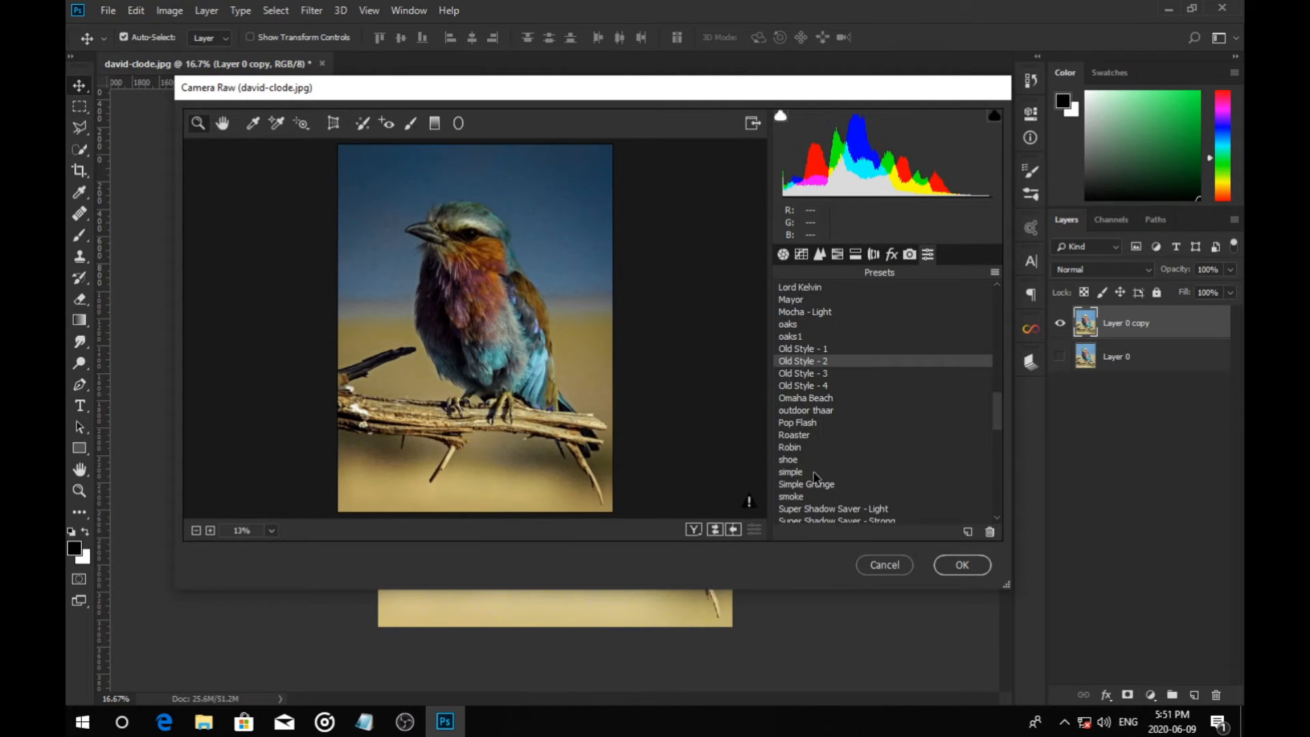
click(792, 447)
scroll(815, 466, down, 2)
click(812, 469)
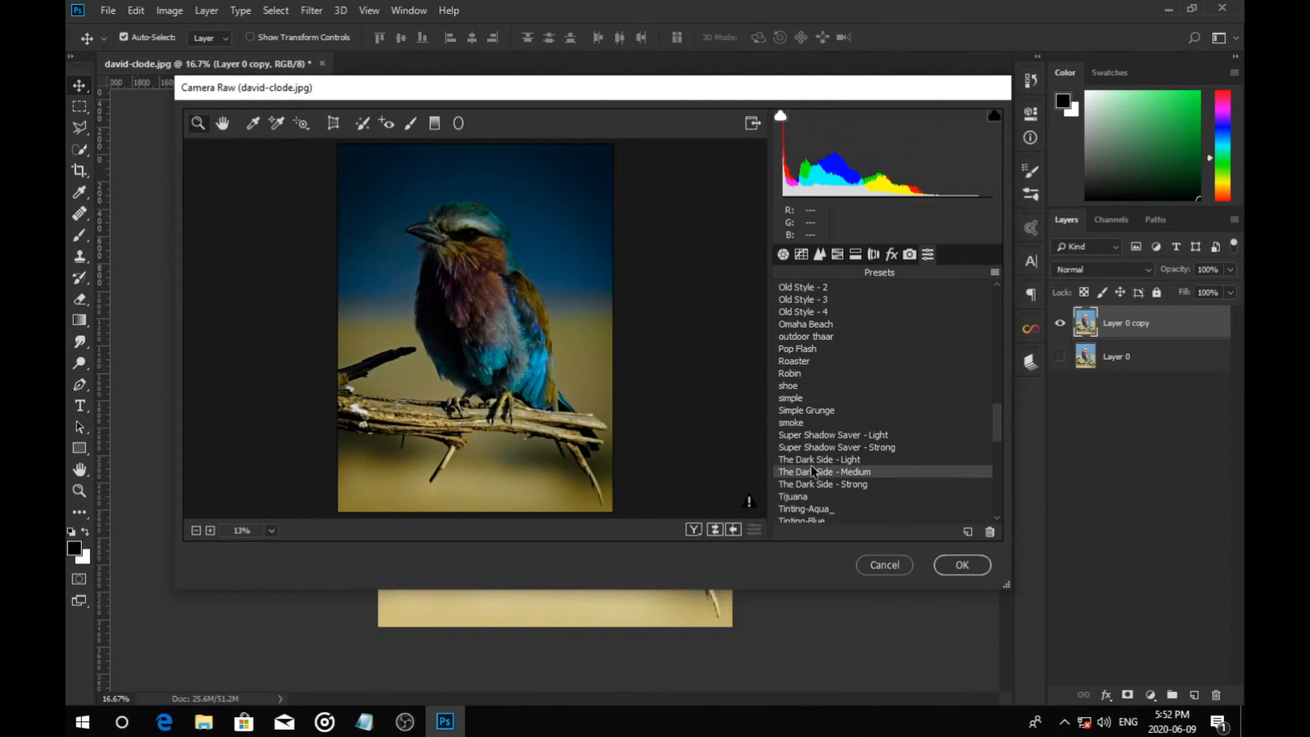
Apply the Toners-Four Leaf Clover preset and add the Vignette - 2 preset to the bird photo.
scroll(810, 445, down, 4)
scroll(808, 445, down, 1)
click(813, 461)
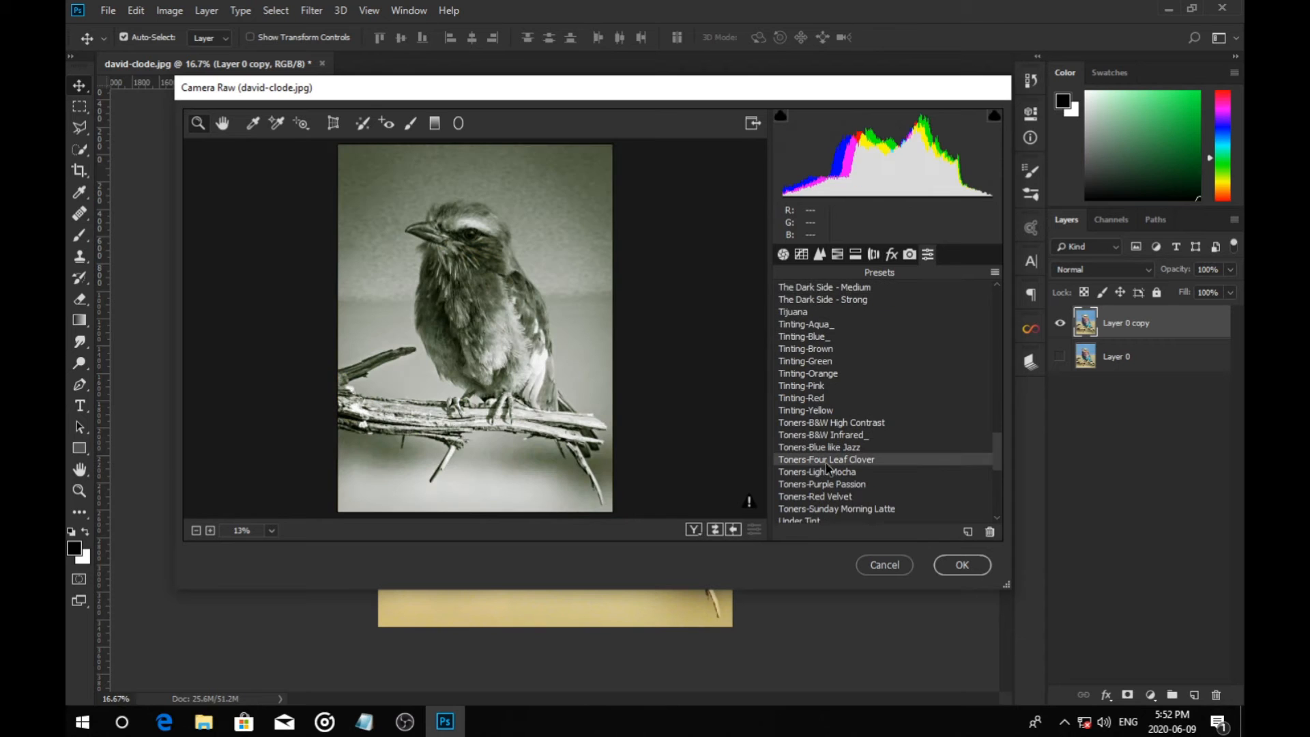
scroll(812, 464, down, 3)
click(811, 464)
Try the Vintage Blue Yellow preset, and apply the Warm preset as the final Camera Raw look for the layer.
scroll(847, 468, down, 3)
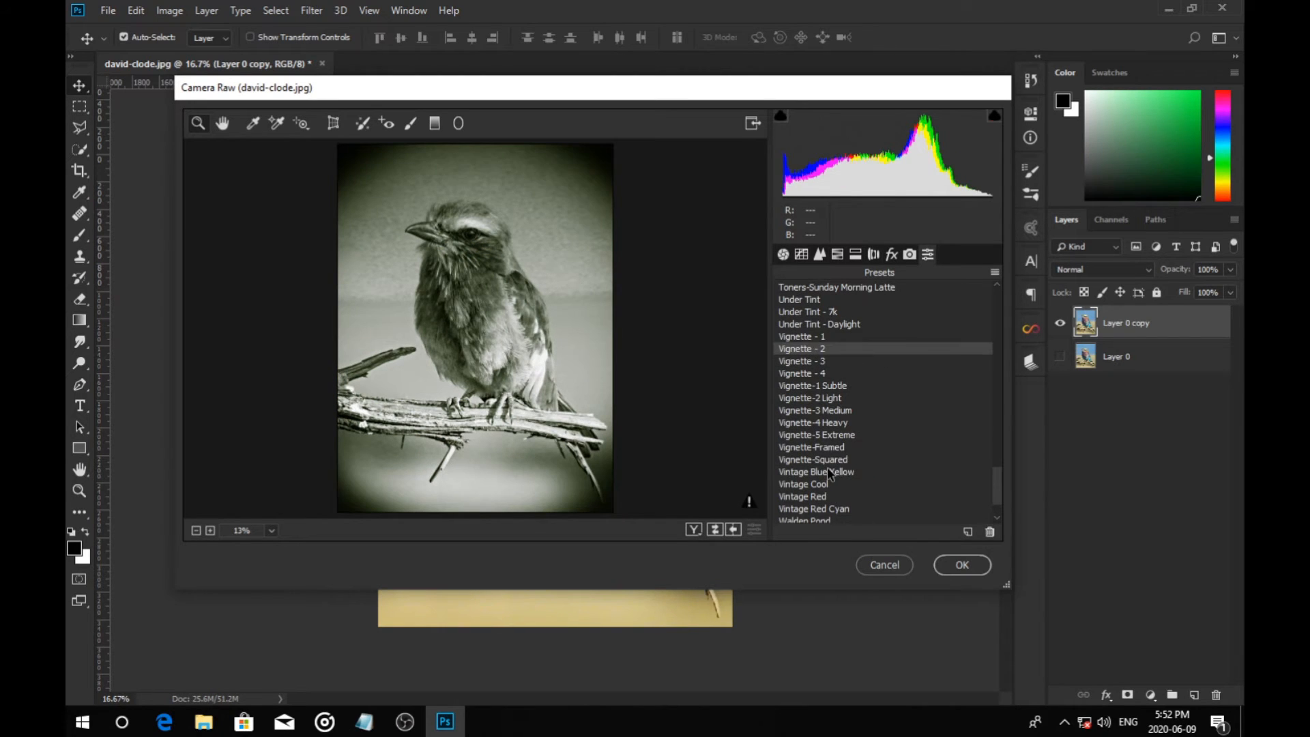
click(830, 472)
scroll(826, 471, down, 2)
click(811, 468)
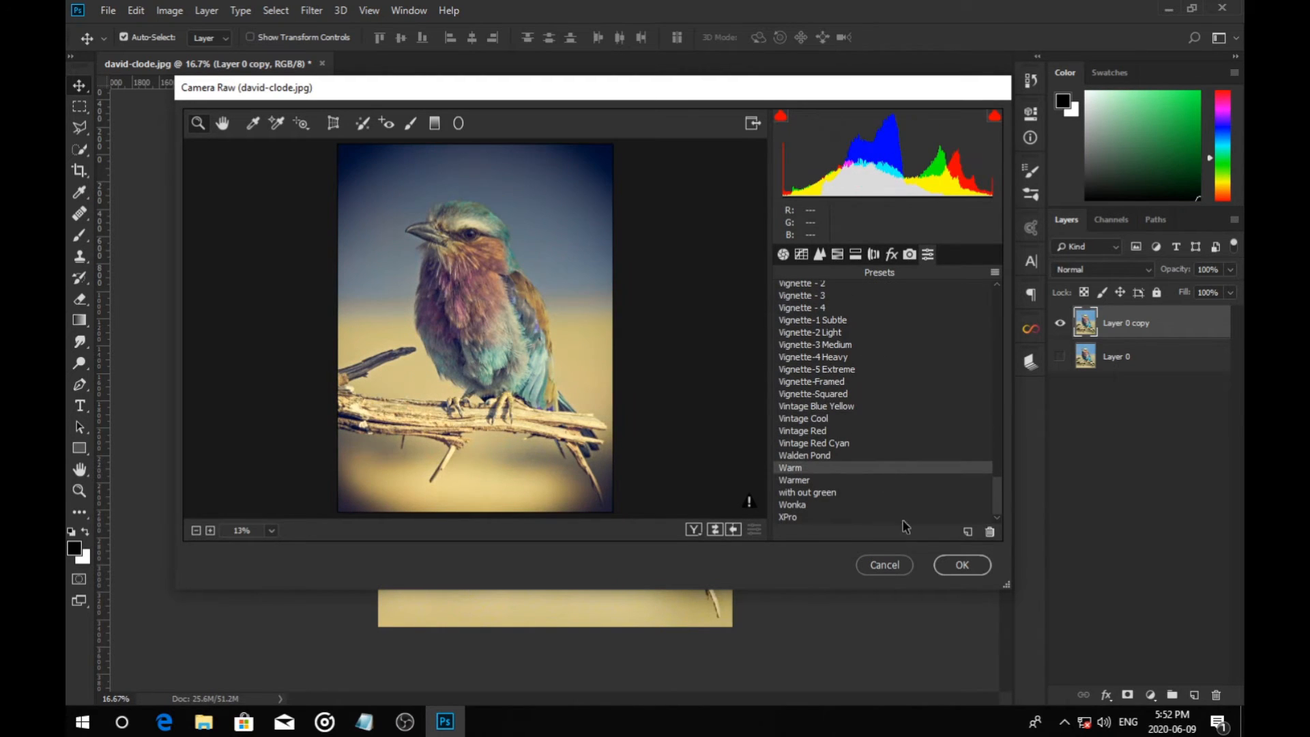
click(952, 564)
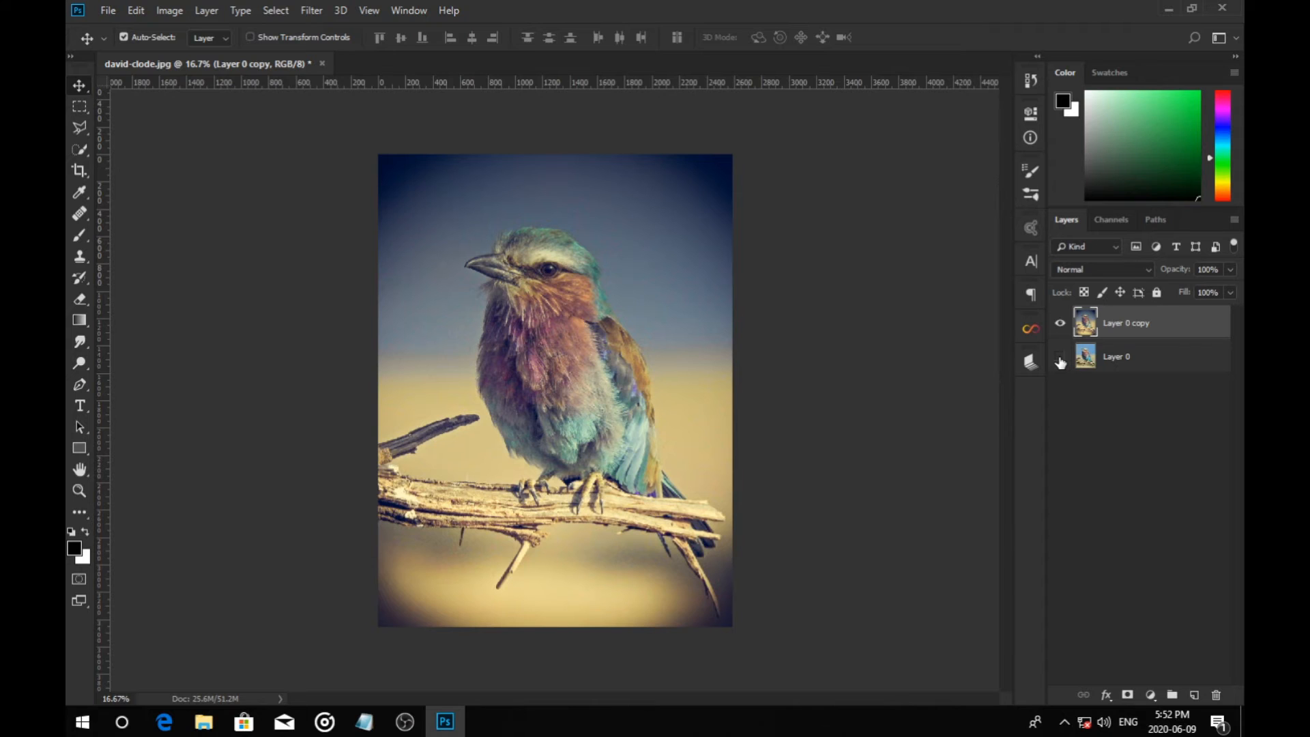
Toggle the visibility of the filtered Layer 0 copy to compare it with the original photo.
click(1060, 325)
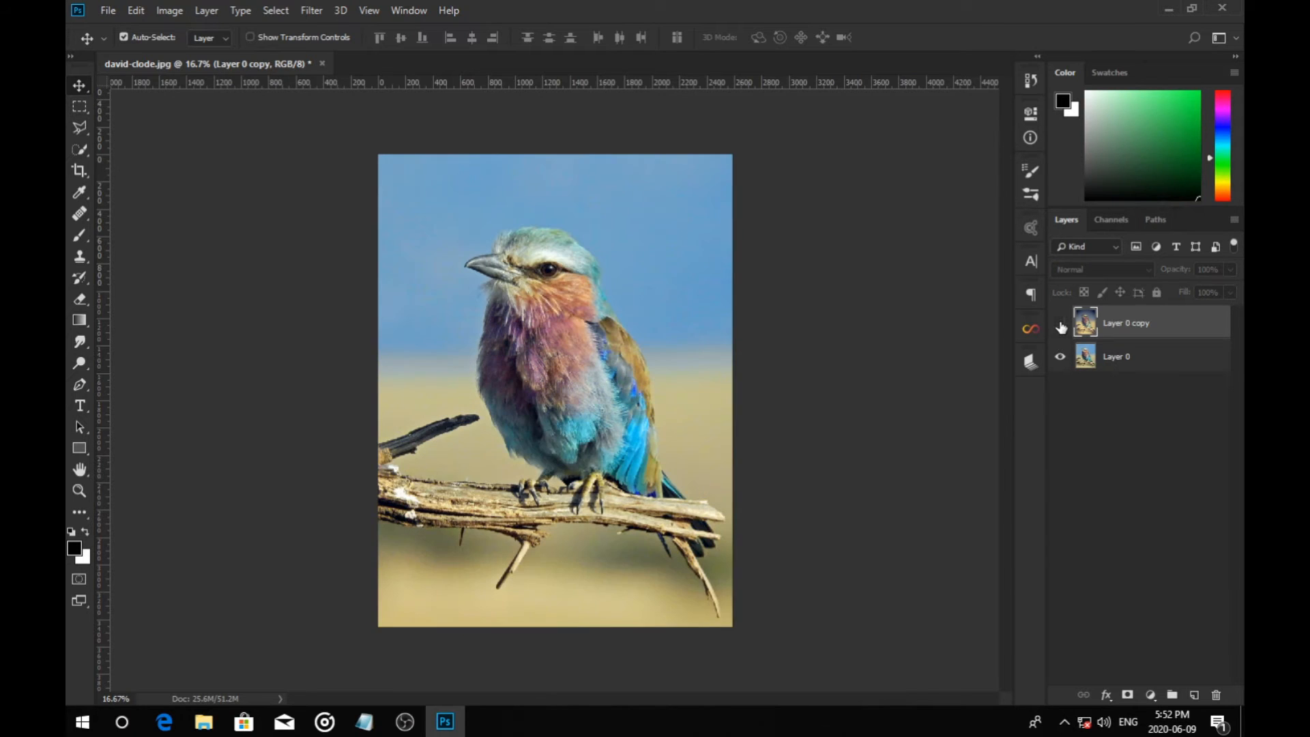
click(1060, 325)
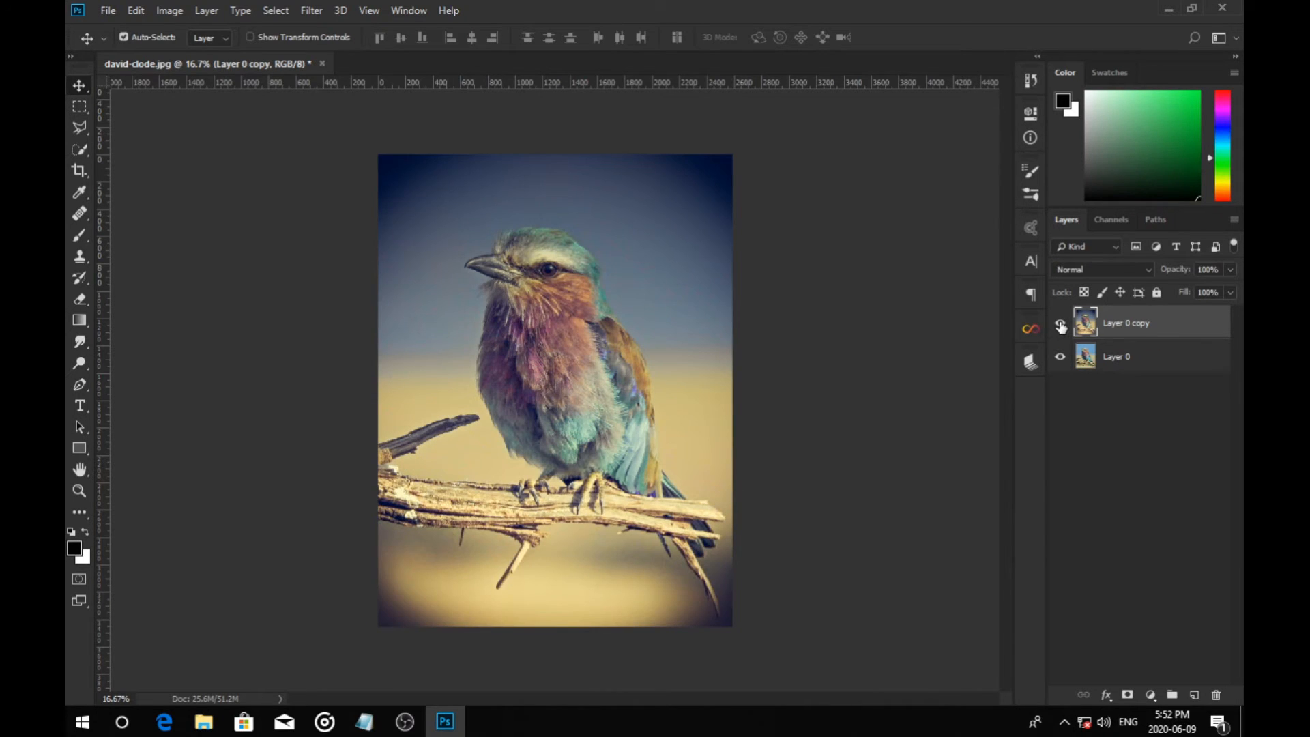
click(1060, 326)
click(1060, 325)
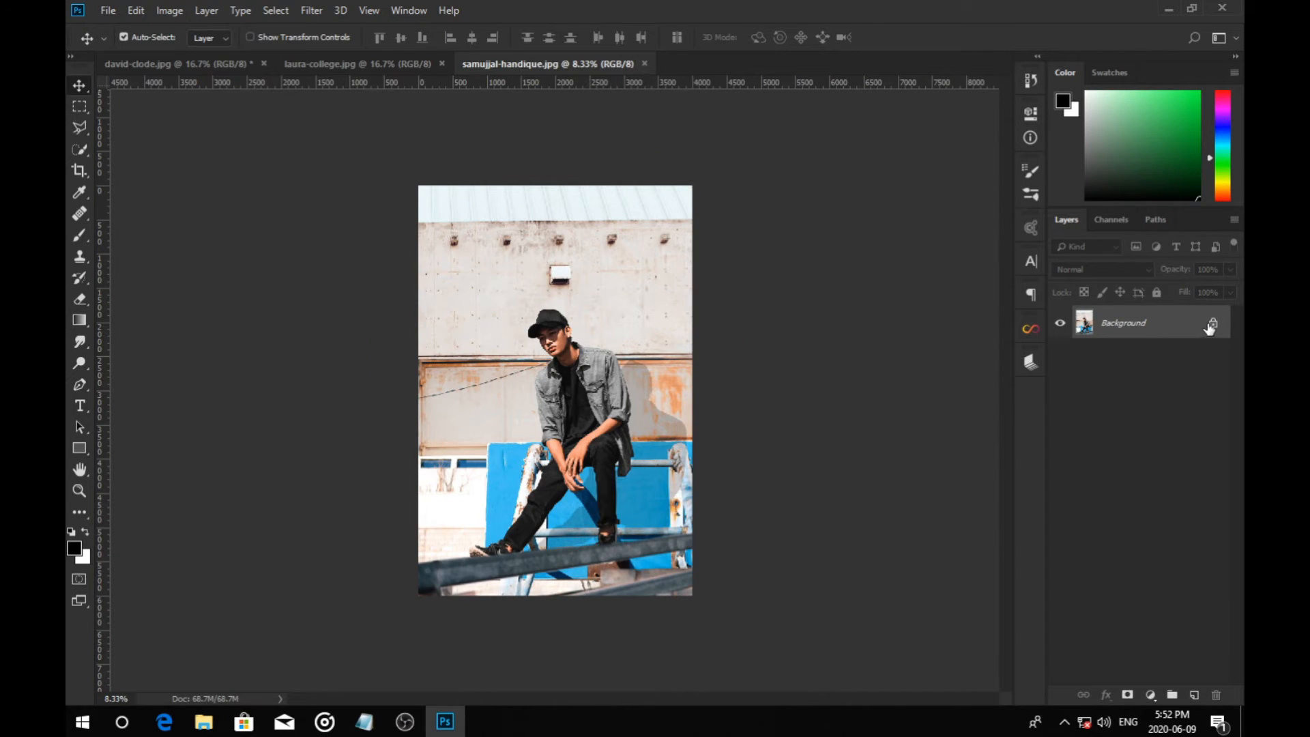
Unlock the Background layers of the photo of the seated man and the deer photo.
click(1212, 325)
click(321, 64)
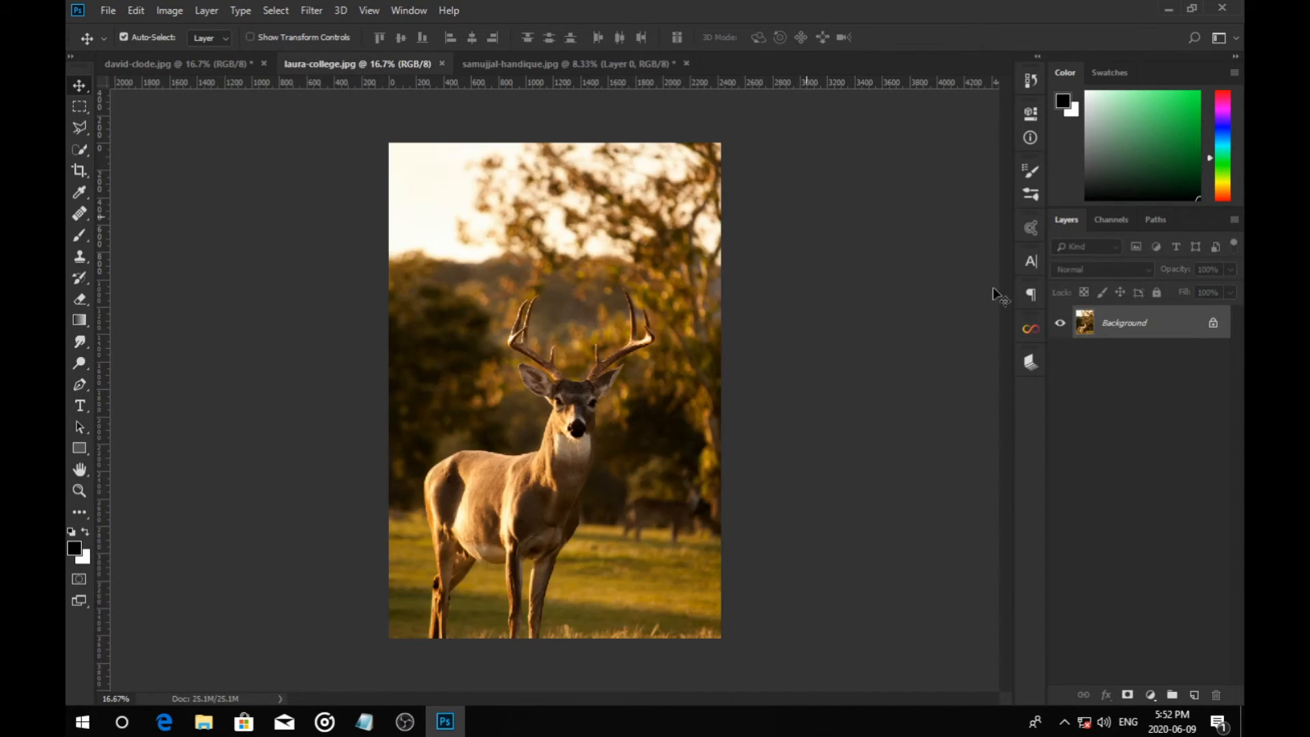
click(1213, 323)
Duplicate the deer photo's Layer 0 and open the Camera Raw Filter's presets for the copy.
drag(1111, 329, 1195, 695)
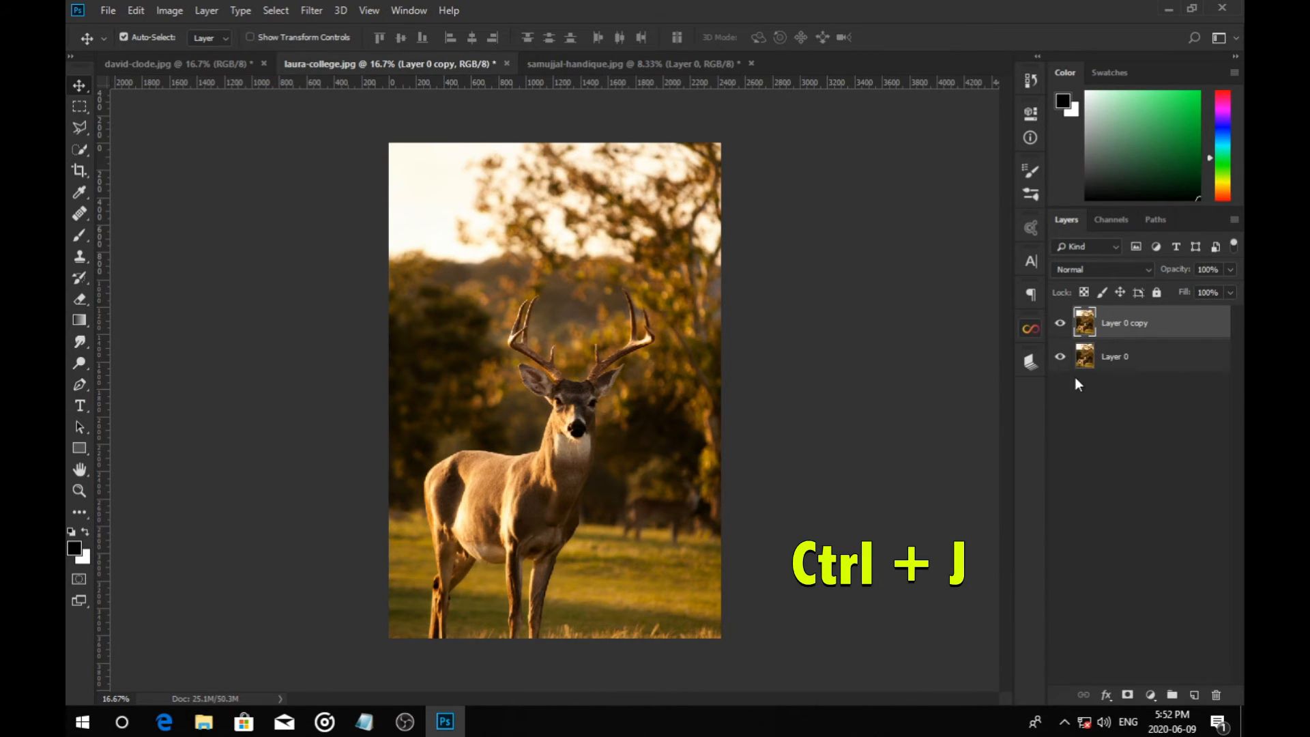
click(311, 10)
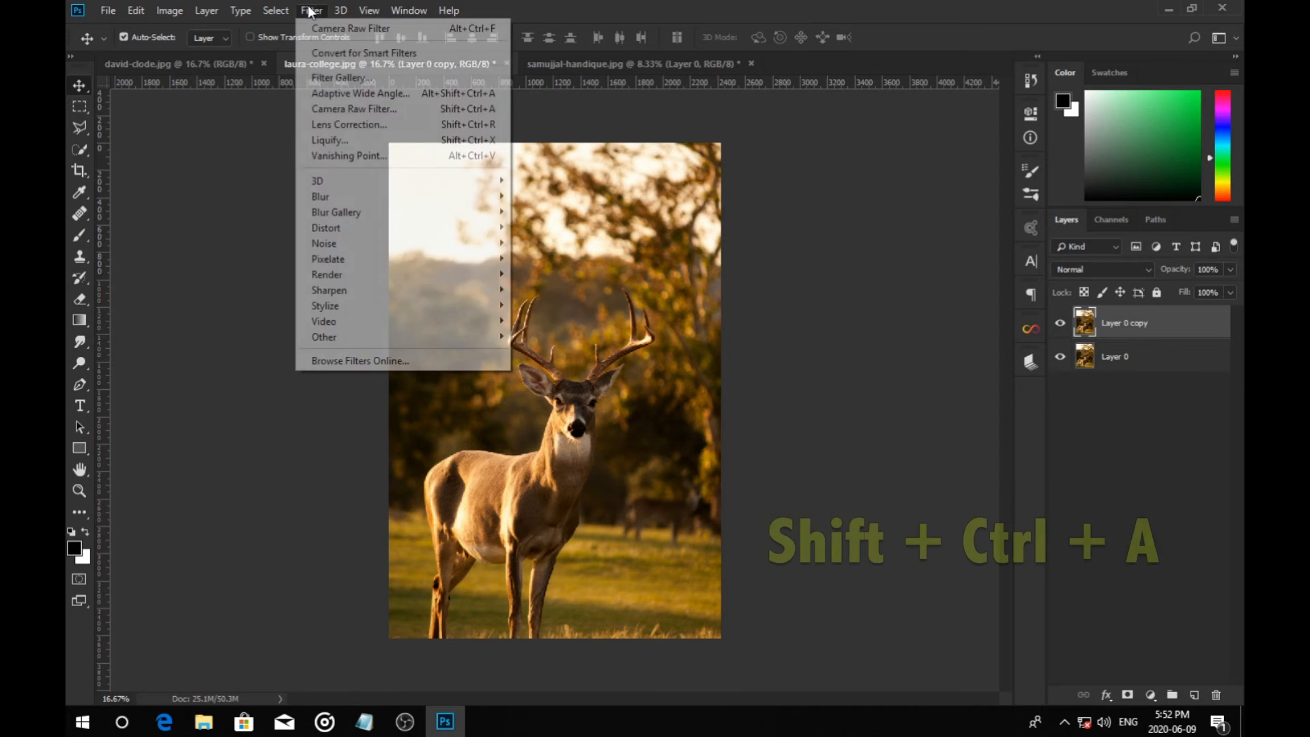
click(319, 107)
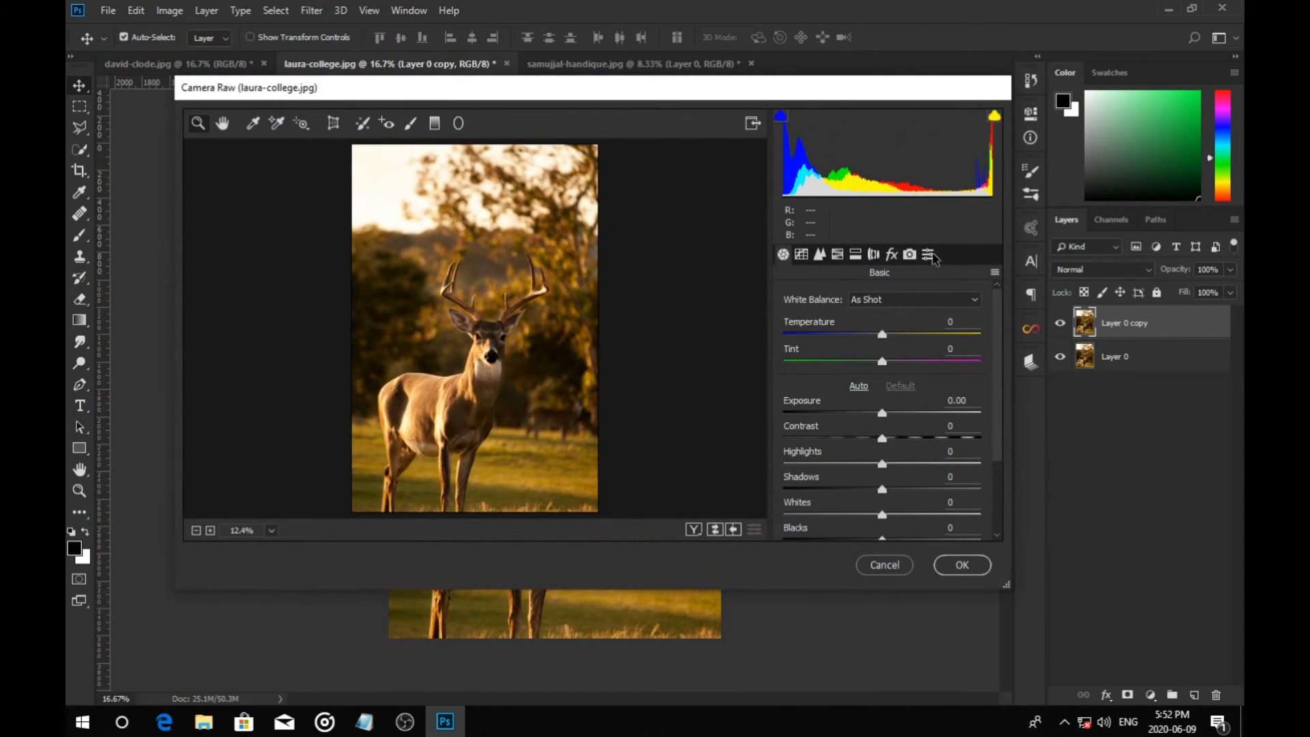
click(929, 254)
Try the B&W - 3, Blue Dawn, Brilliant Blue Skies - Light, Cross Process-Red and Filter-80A Cooling presets on the deer photo.
click(797, 350)
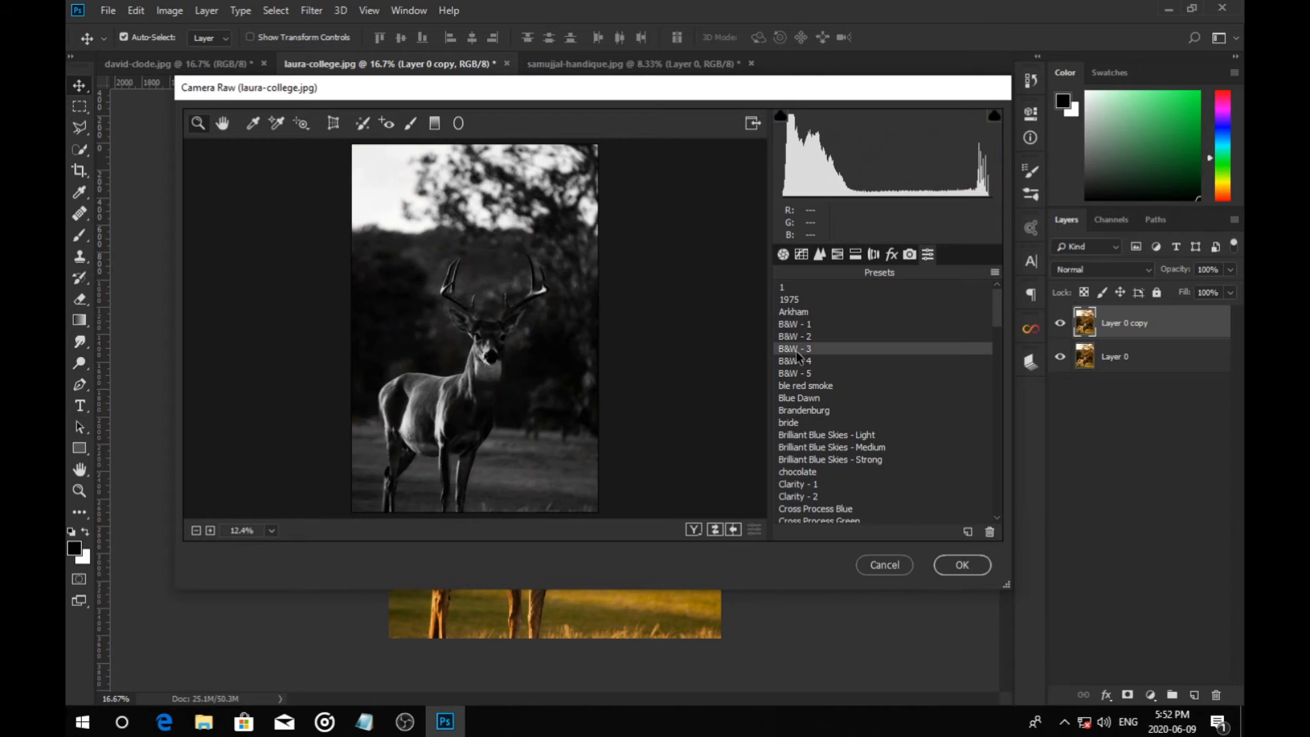
click(808, 400)
click(808, 437)
scroll(819, 470, down, 3)
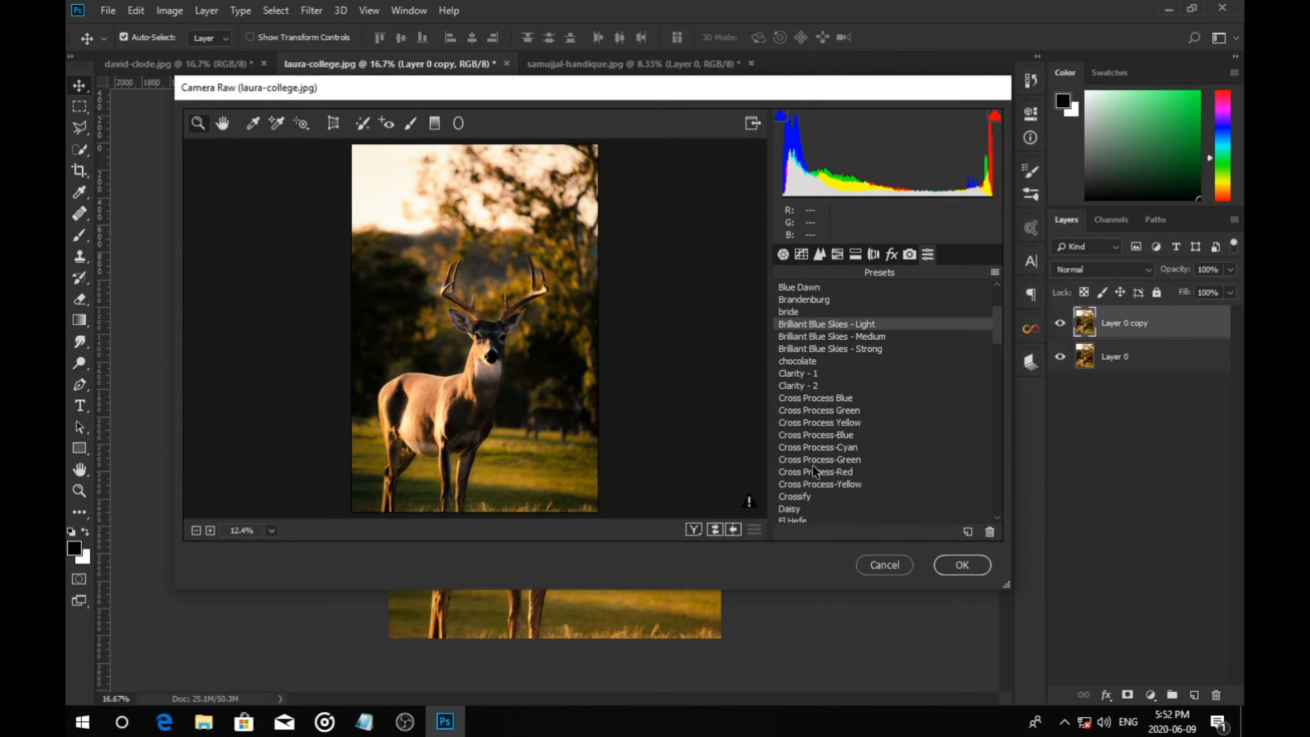
click(817, 471)
scroll(815, 469, down, 2)
click(814, 460)
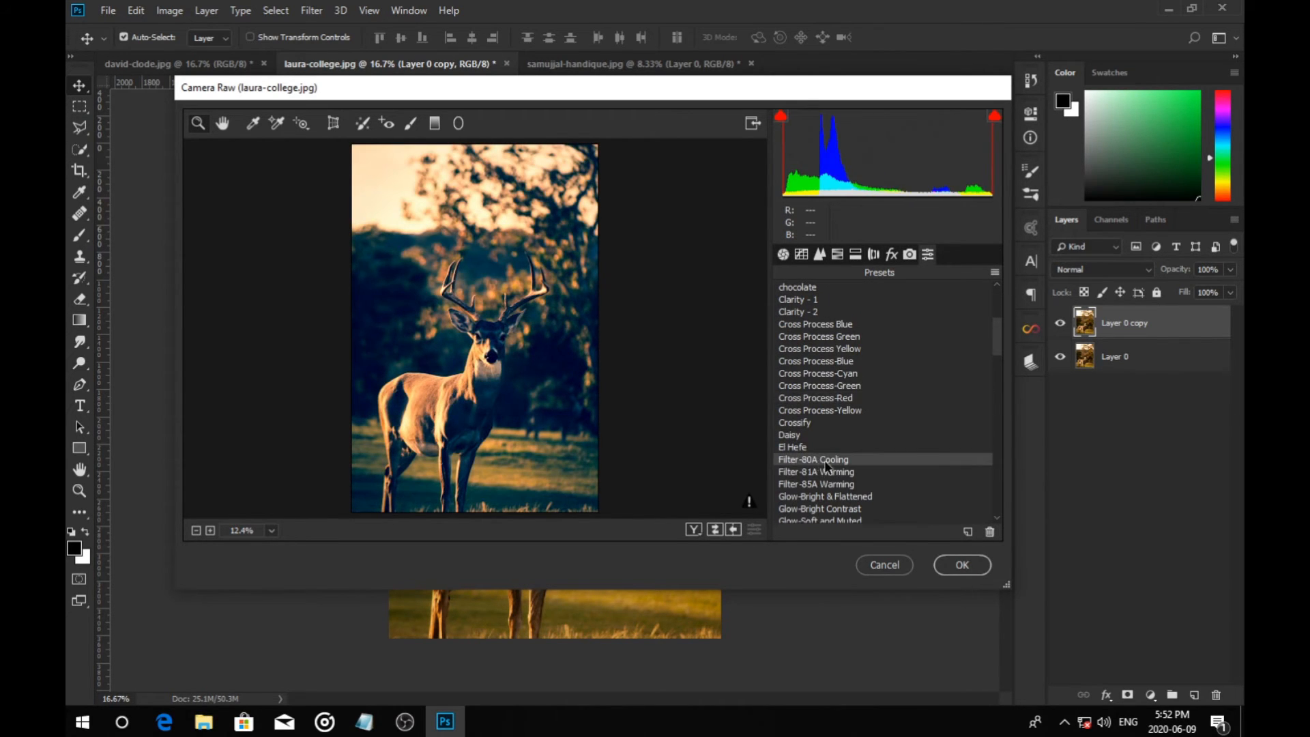
Try the Graduated ND-.5 Stop Large, Gritty-Heavy and Mocha - Light presets on the deer photo.
scroll(822, 461, down, 3)
click(842, 458)
scroll(839, 460, down, 3)
click(822, 448)
scroll(819, 448, down, 3)
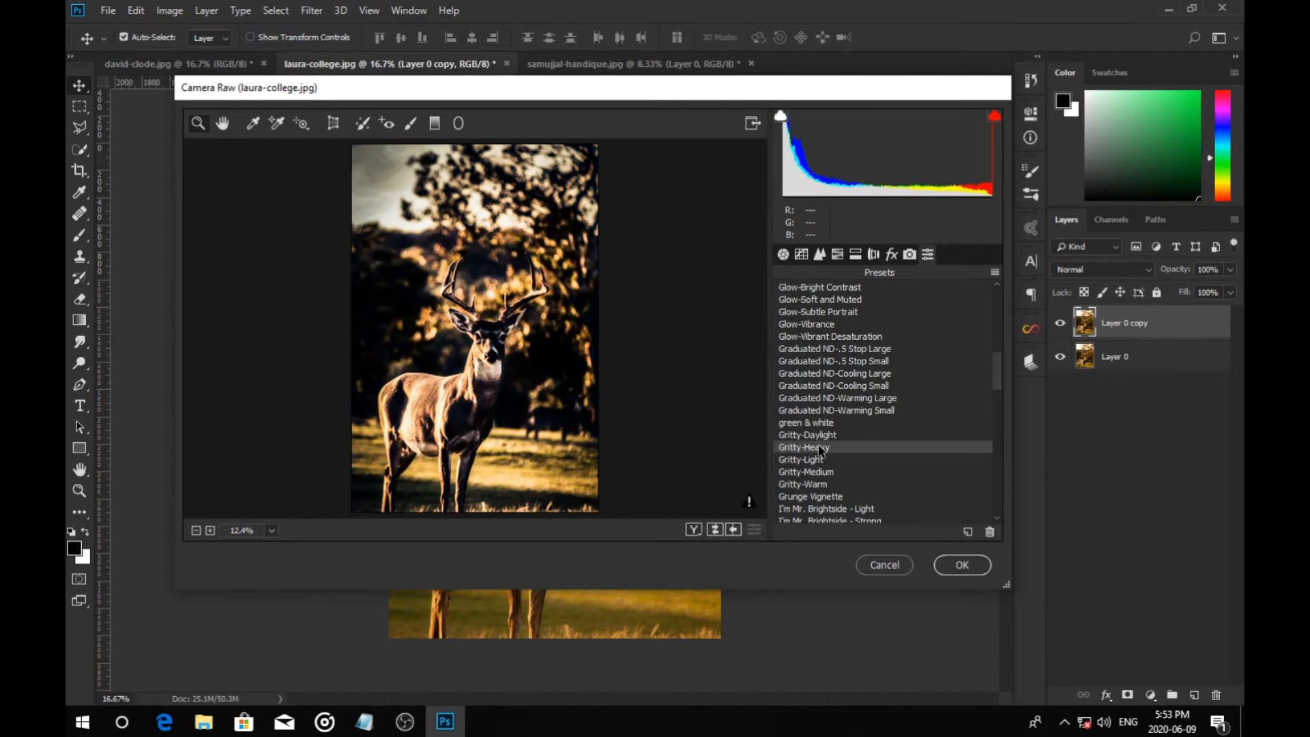
click(814, 459)
Try the Simple Grunge, Tinting-Yellow and Vignette - 1 presets on the deer photo.
scroll(861, 445, down, 5)
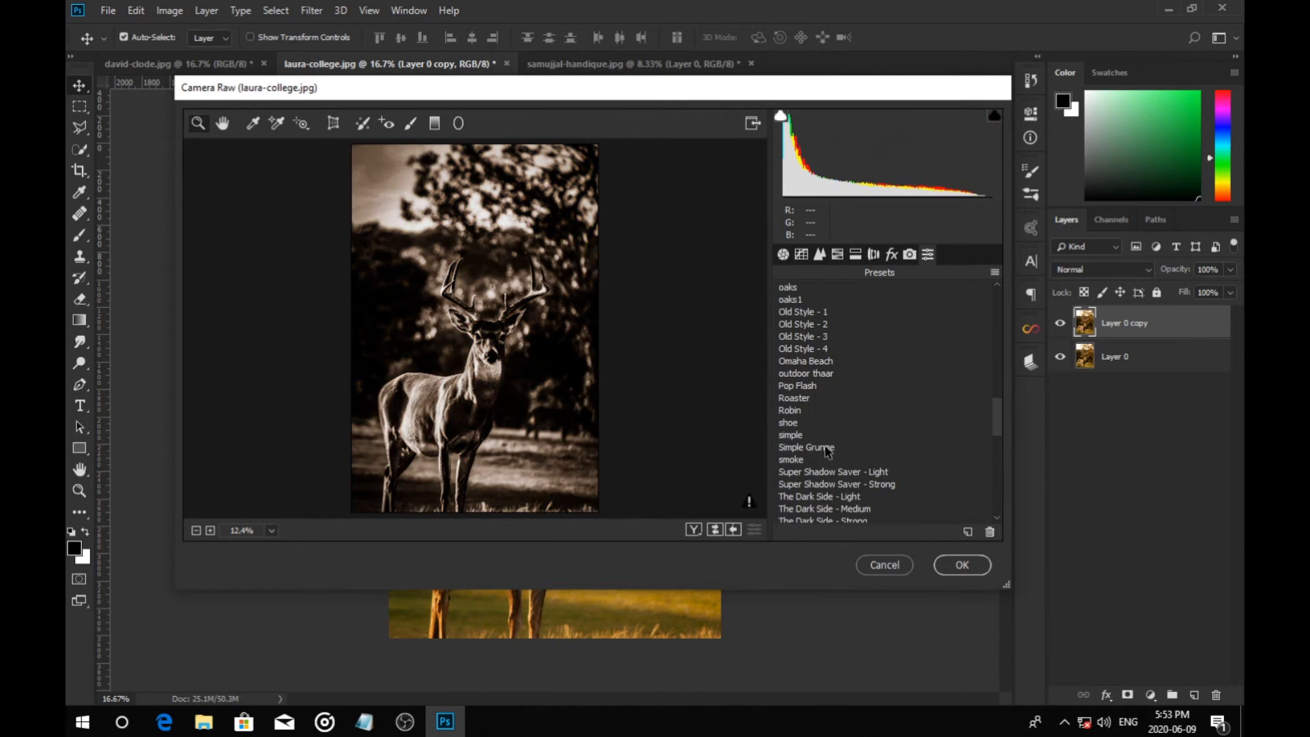
click(816, 452)
scroll(839, 450, down, 2)
scroll(846, 448, down, 3)
click(851, 445)
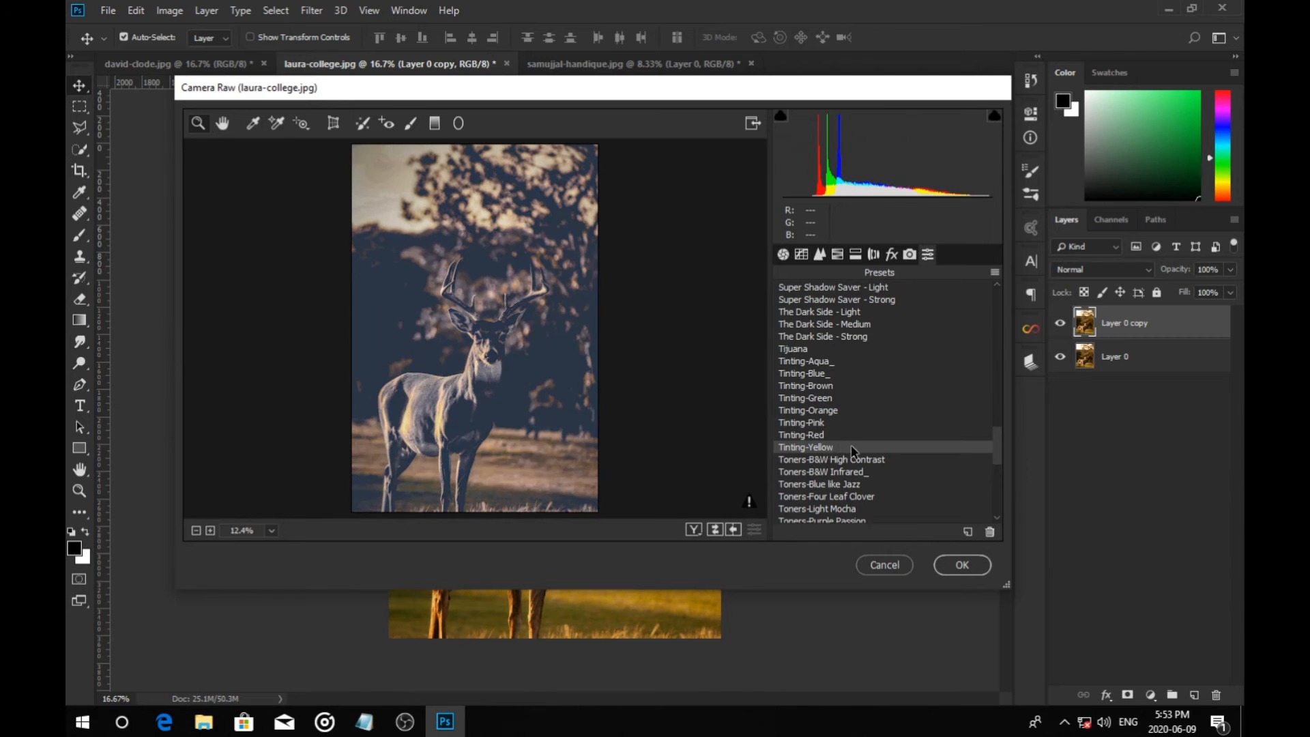
scroll(851, 445, down, 4)
click(813, 449)
Try the Vintage Red and Warm presets on the deer photo.
scroll(815, 454, down, 4)
click(840, 459)
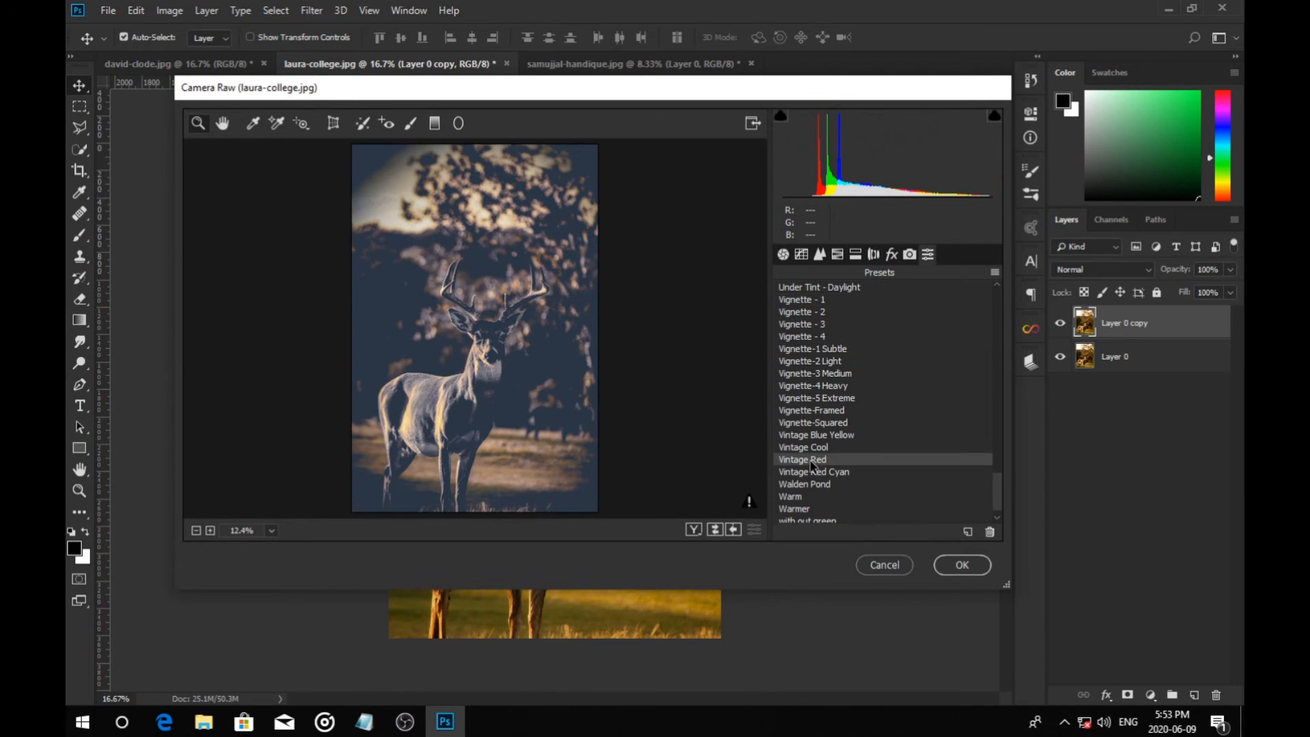
scroll(842, 465, down, 1)
click(806, 469)
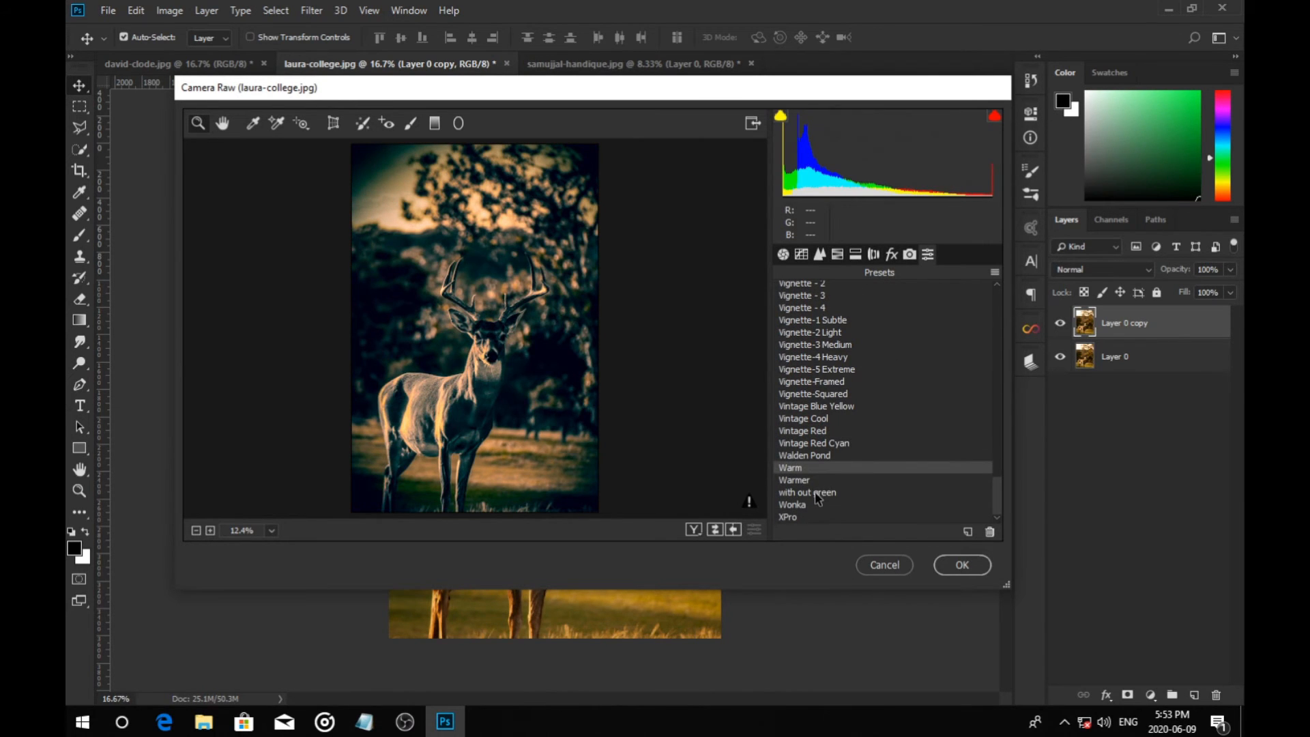
Apply the with out green preset to the deer layer, try Vignette-3 Medium and Vignette-1 Subtle, and finish with Vignette - 4.
click(819, 495)
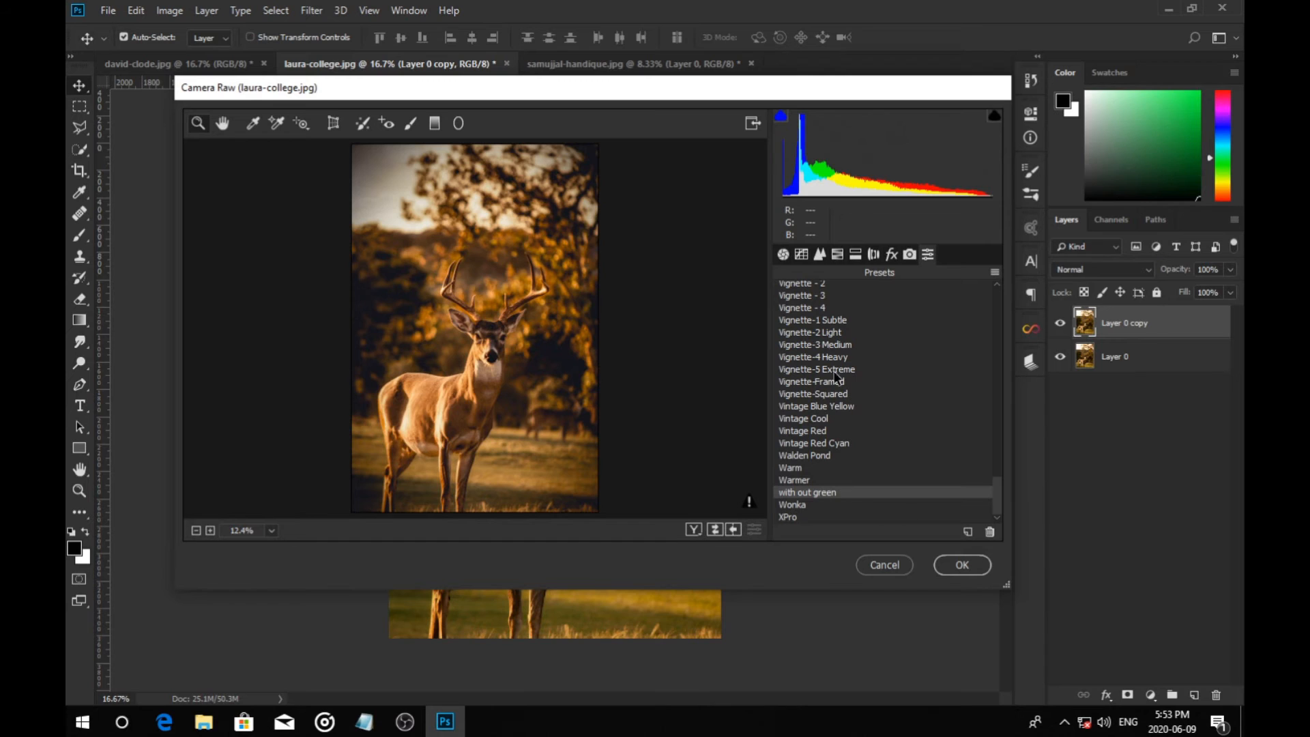
click(832, 346)
click(824, 321)
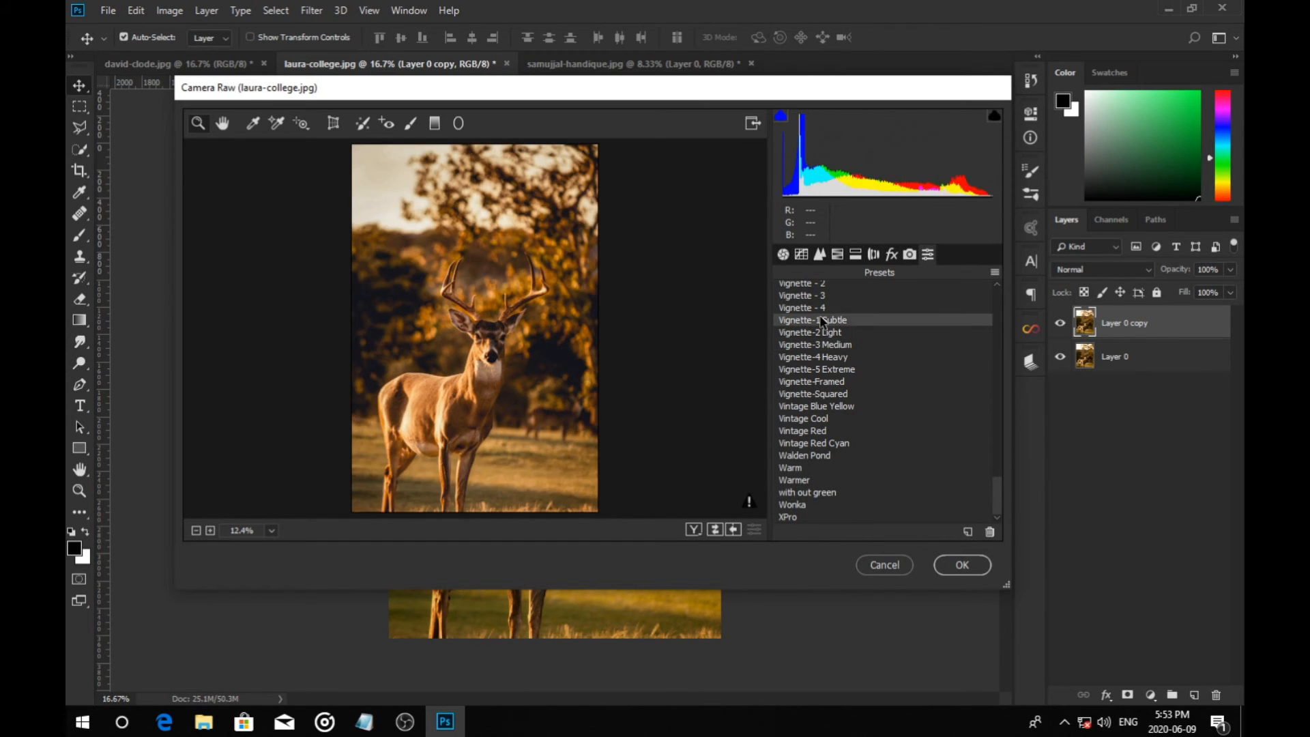
click(816, 307)
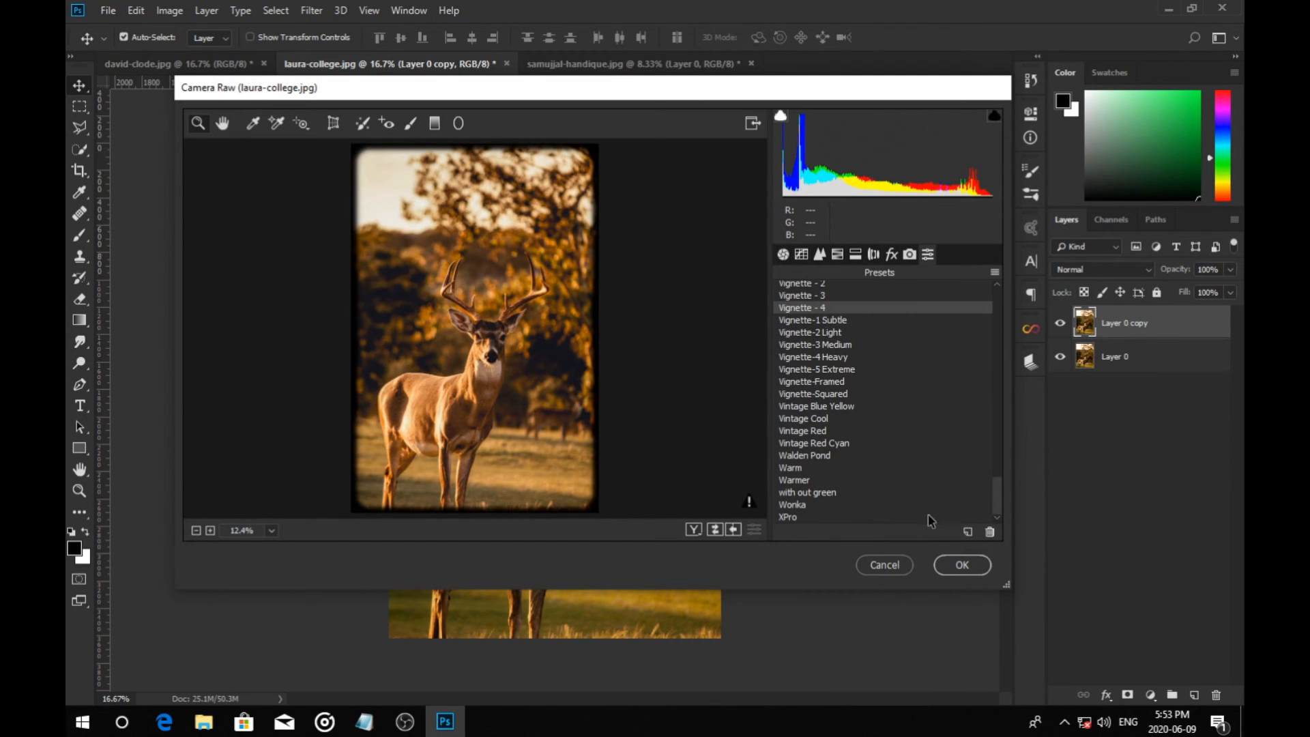
click(962, 564)
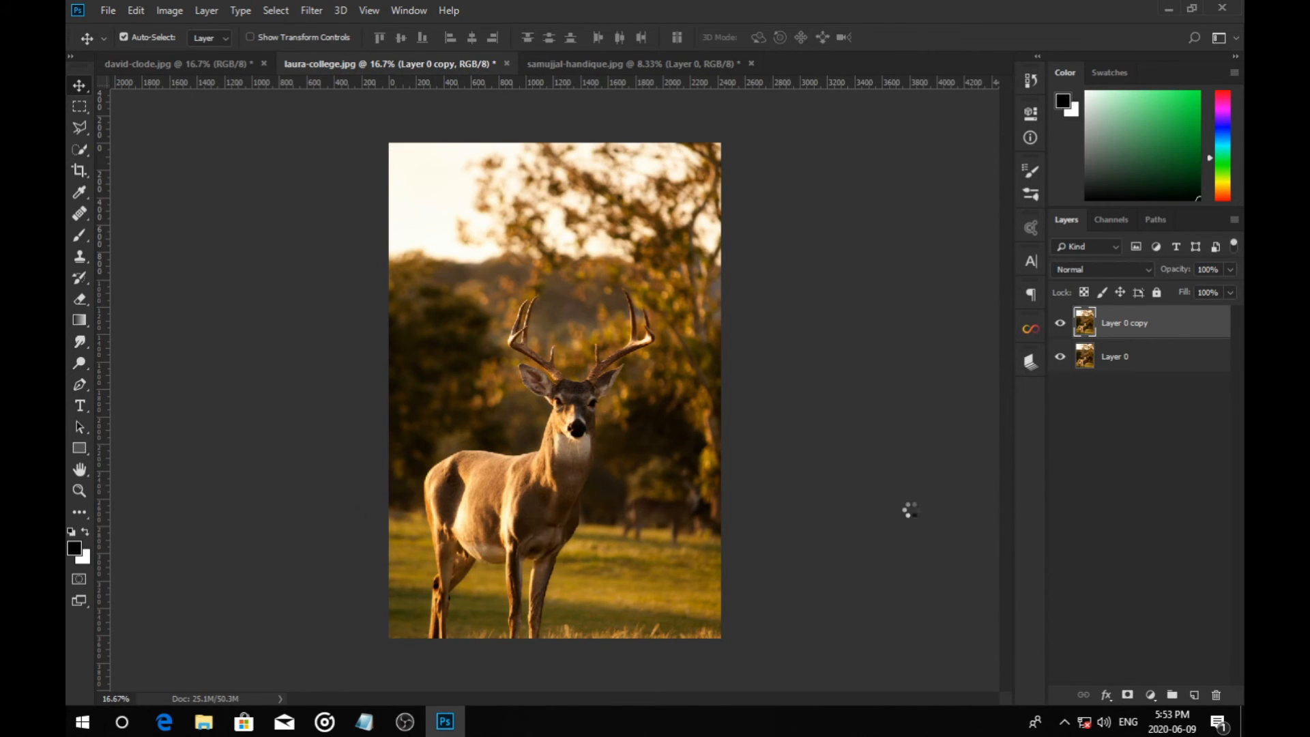
Toggle the visibility of the deer's filtered Layer 0 copy to compare it with the original.
click(1062, 325)
click(1062, 325)
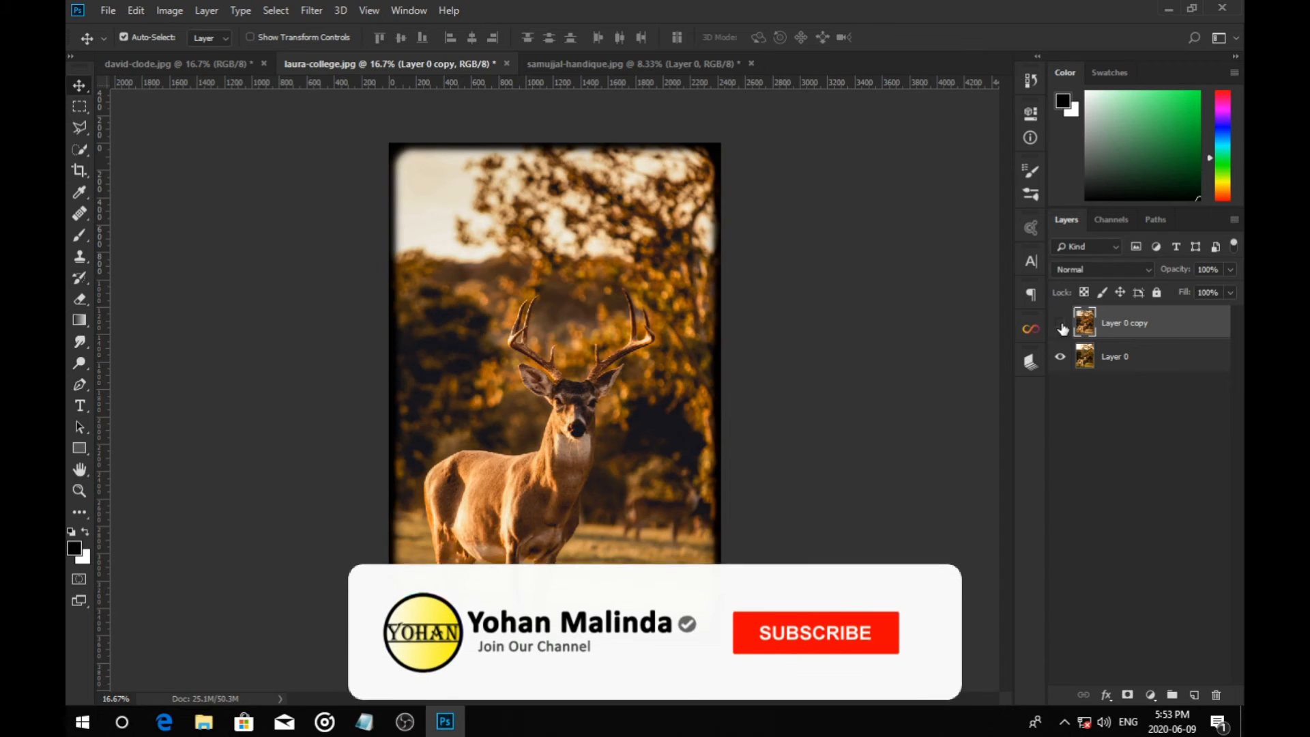
click(1061, 325)
click(1062, 325)
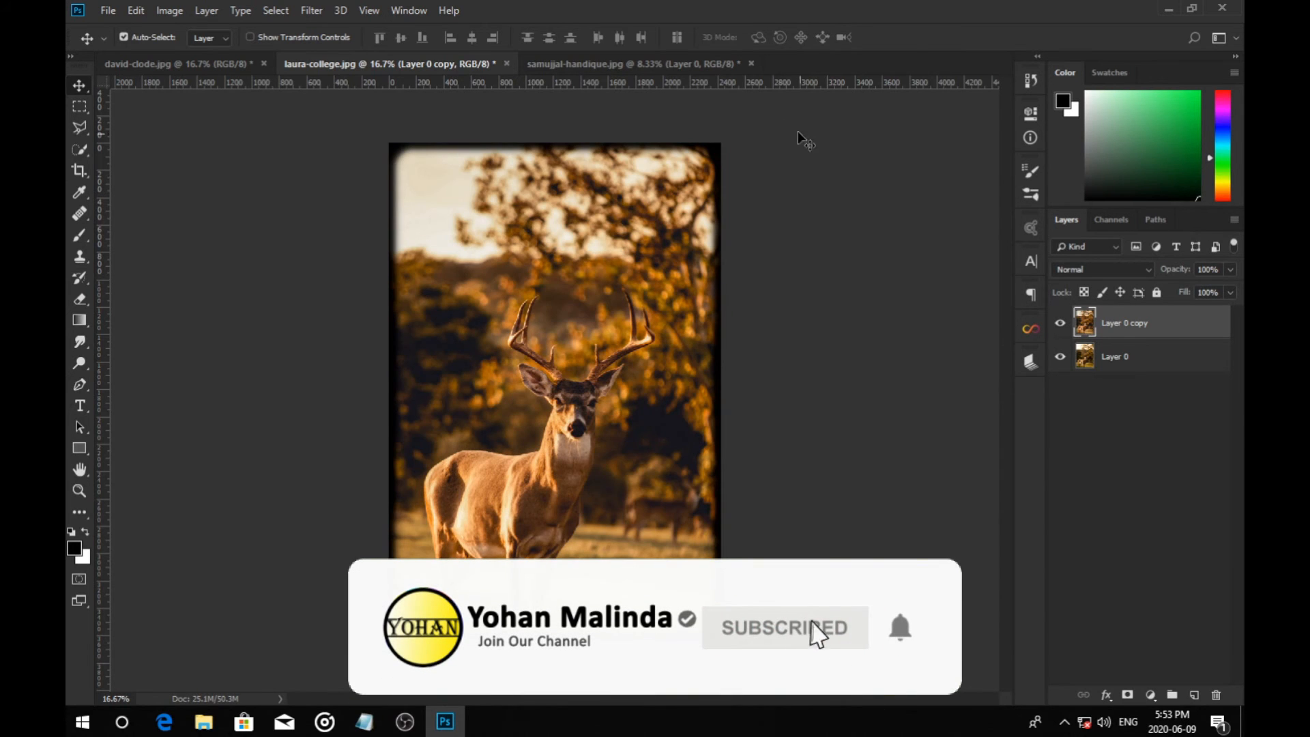
Duplicate Layer 0 in the photo of the seated man and open the Camera Raw Filter's presets for the copy.
click(679, 64)
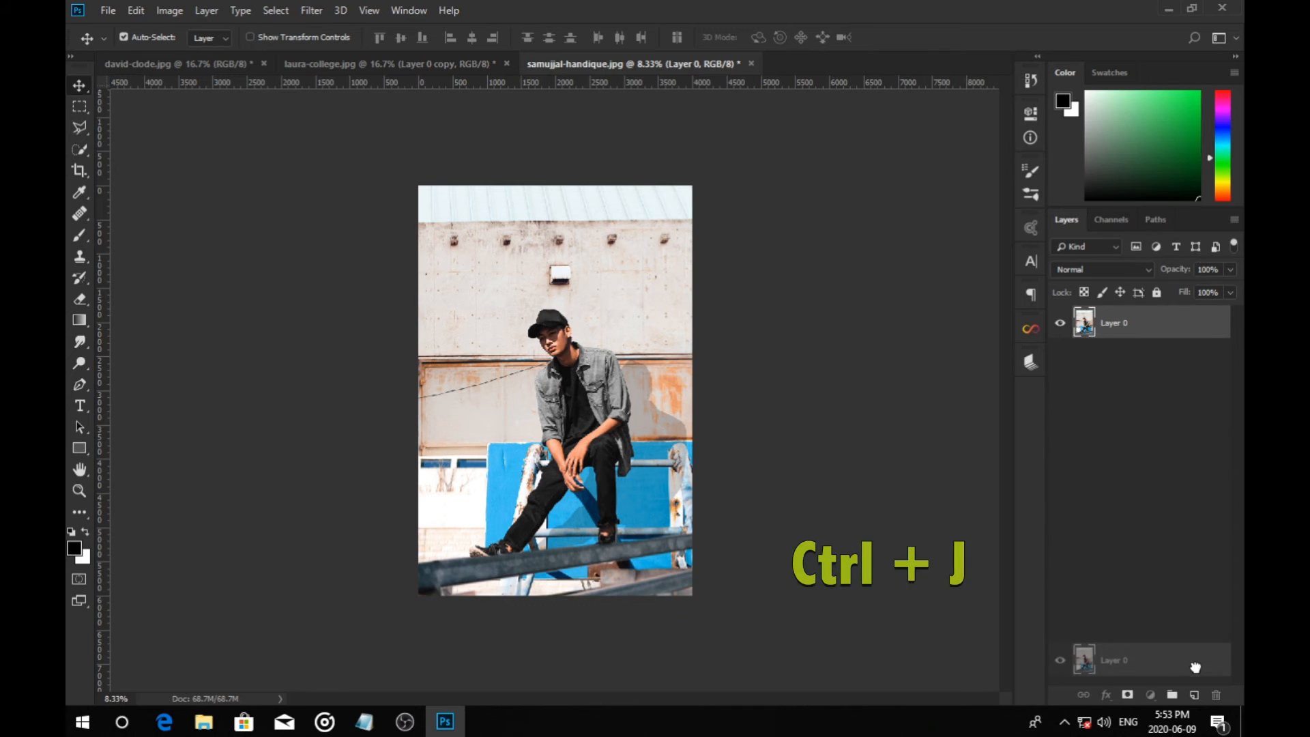
drag(1160, 316, 1197, 691)
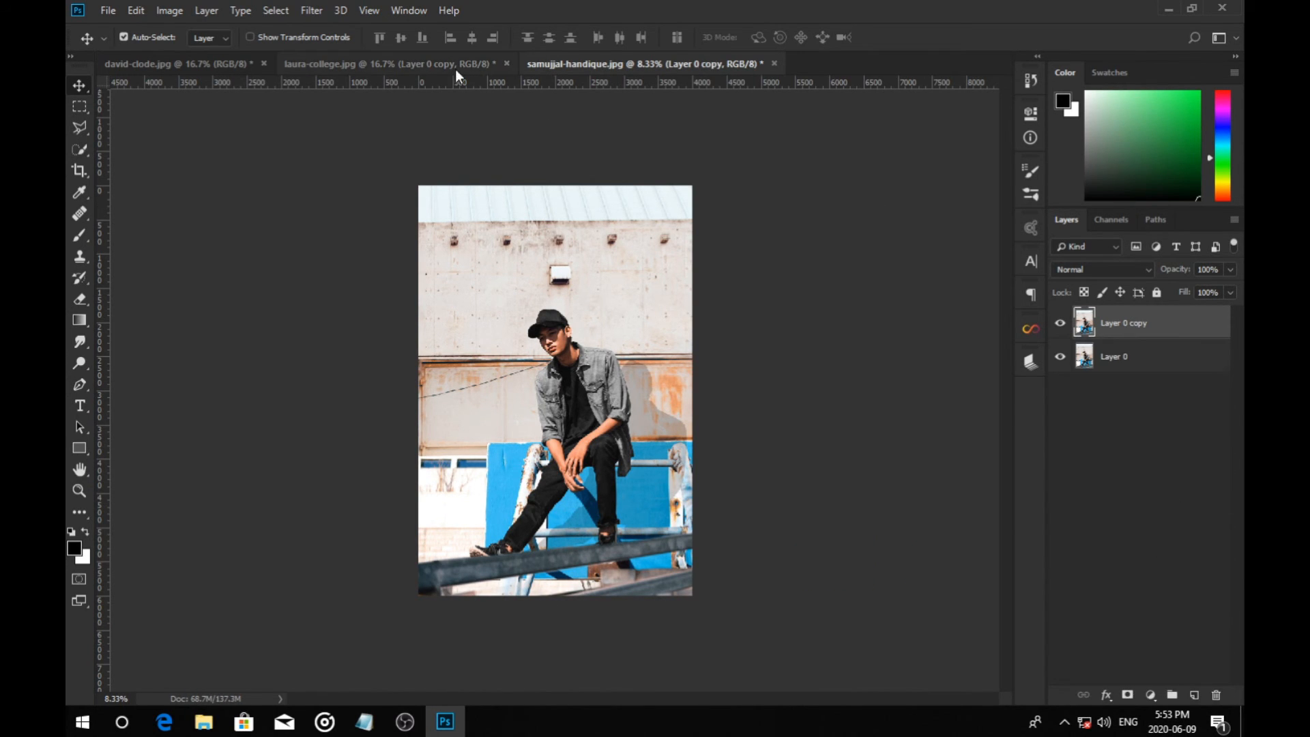
click(311, 10)
click(366, 110)
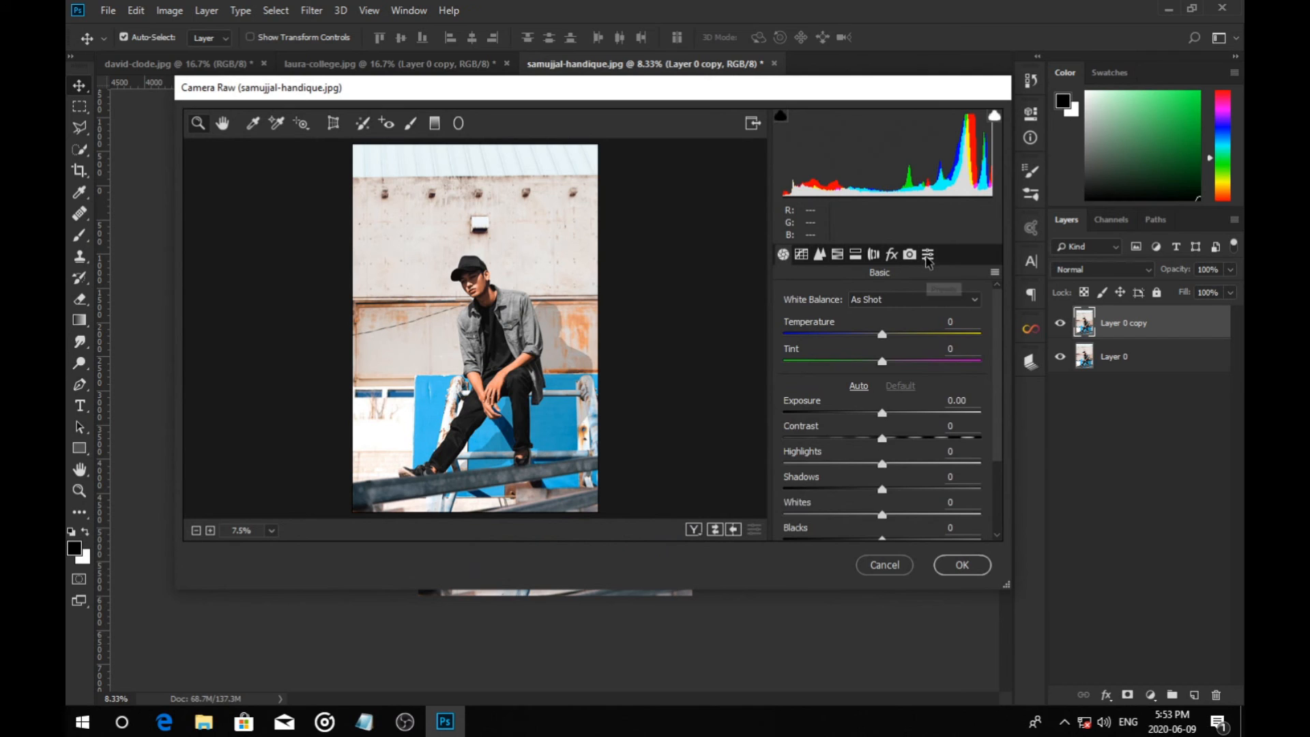
click(928, 254)
Try the Arkham, B&W - 3, ble red smoke and 1975 presets on the photo of the seated man.
click(795, 312)
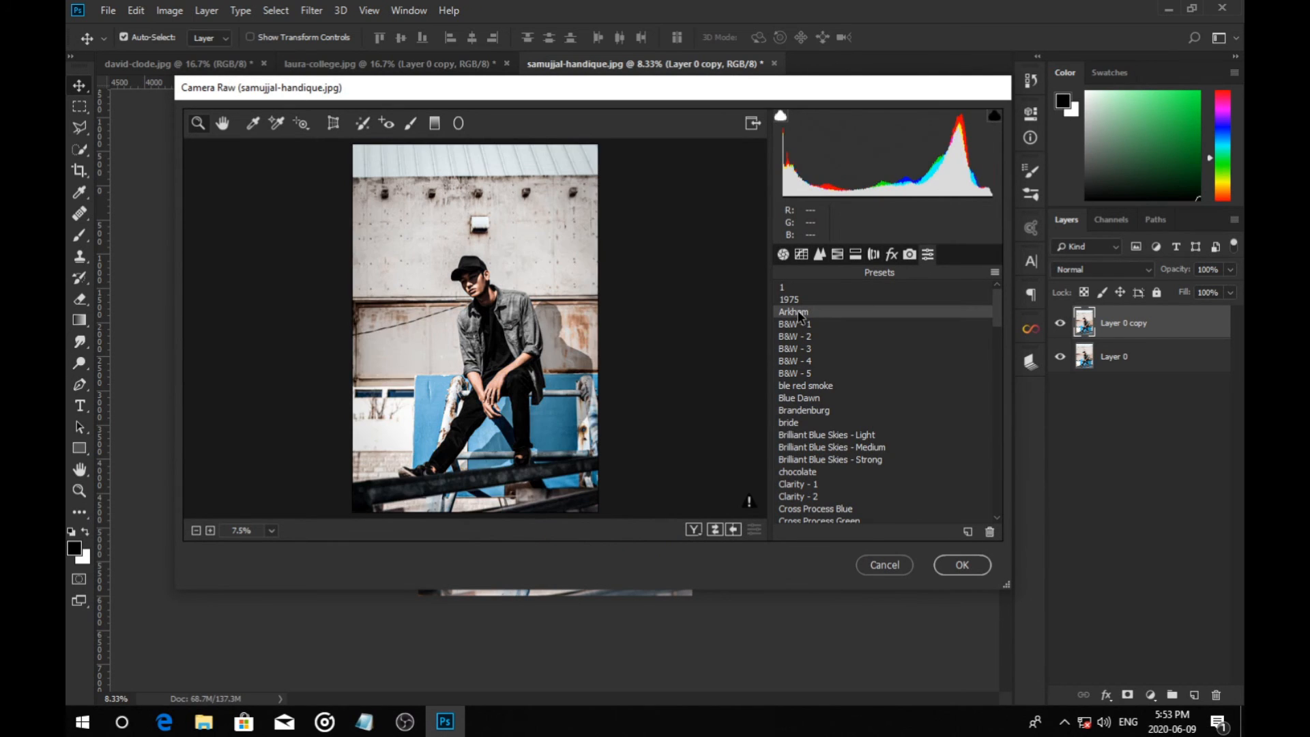
click(794, 350)
click(799, 386)
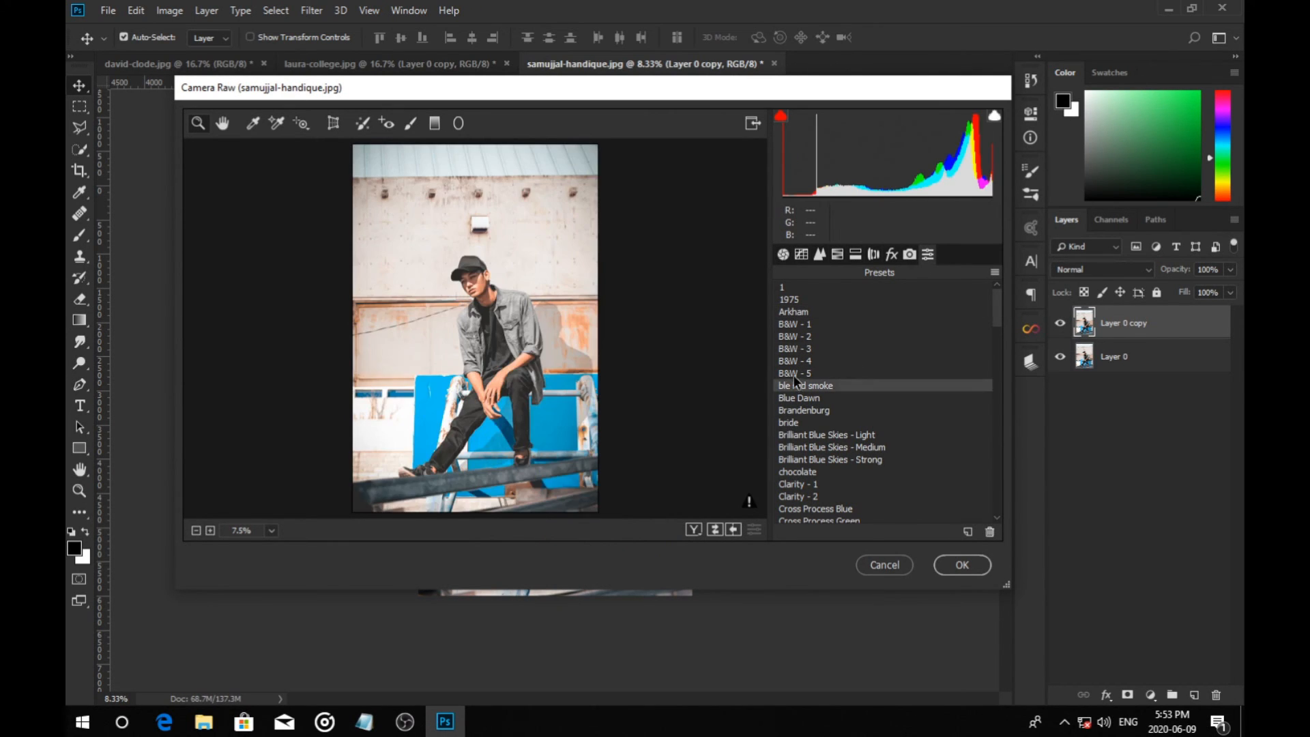
click(792, 300)
Try the Cross Process-Green, Cross Process-Blue and Cross Process Green presets on the photo of the seated man.
scroll(804, 382, down, 5)
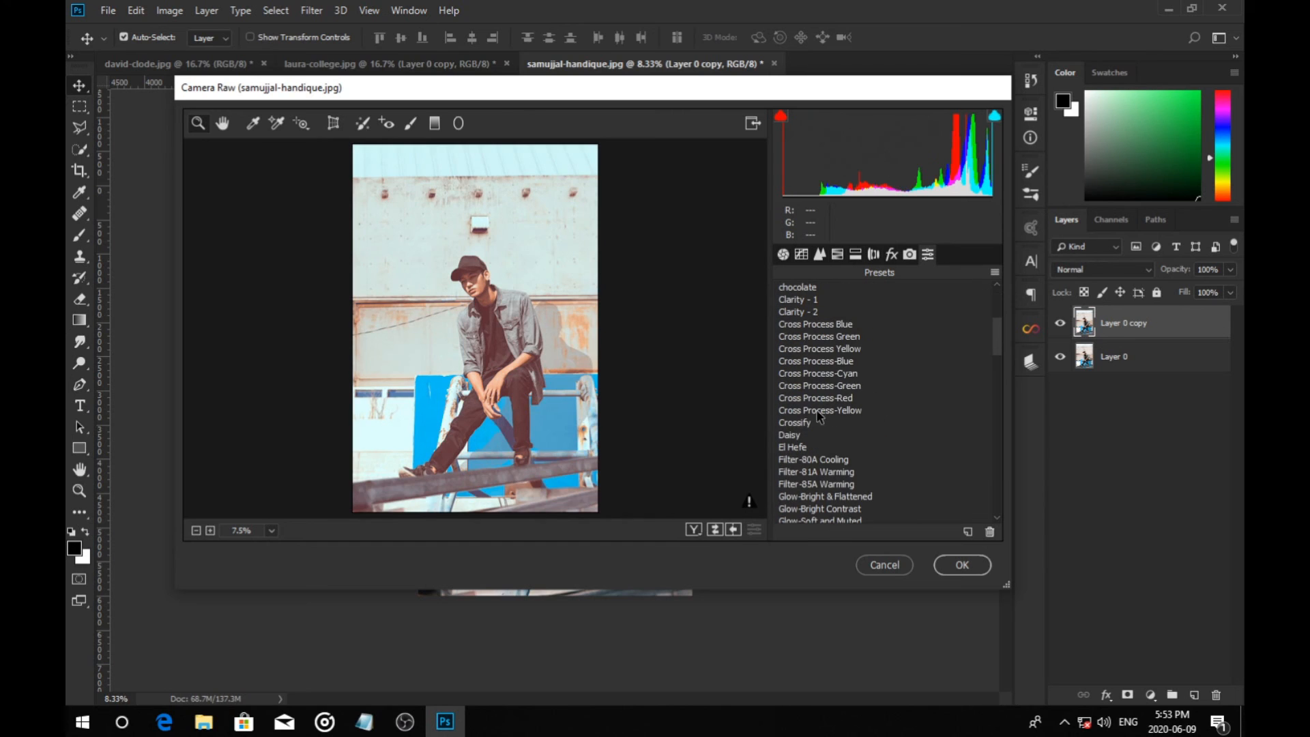
click(804, 386)
click(810, 362)
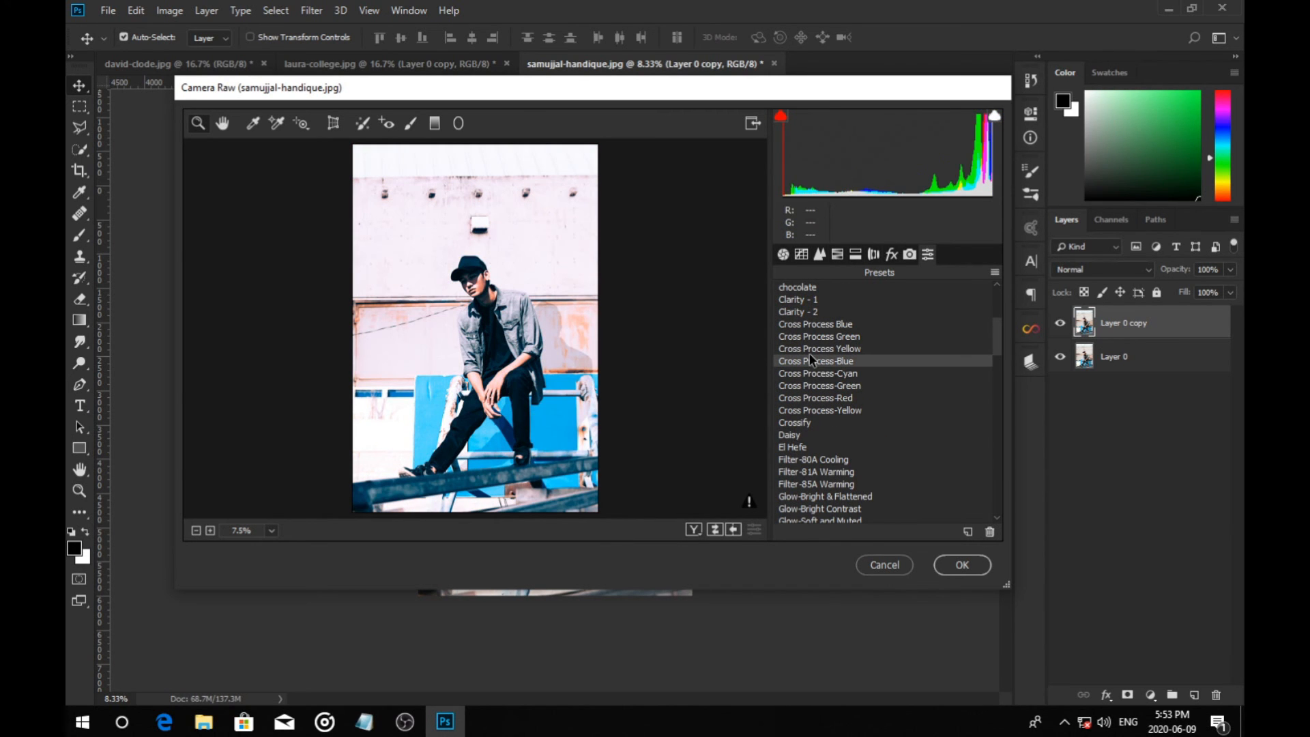
click(813, 339)
Try the Graduated ND-.5 Stop Large, Graduated ND-Cooling Large and Graduated ND-Warming Small presets on the photo of the seated man.
scroll(836, 388, down, 5)
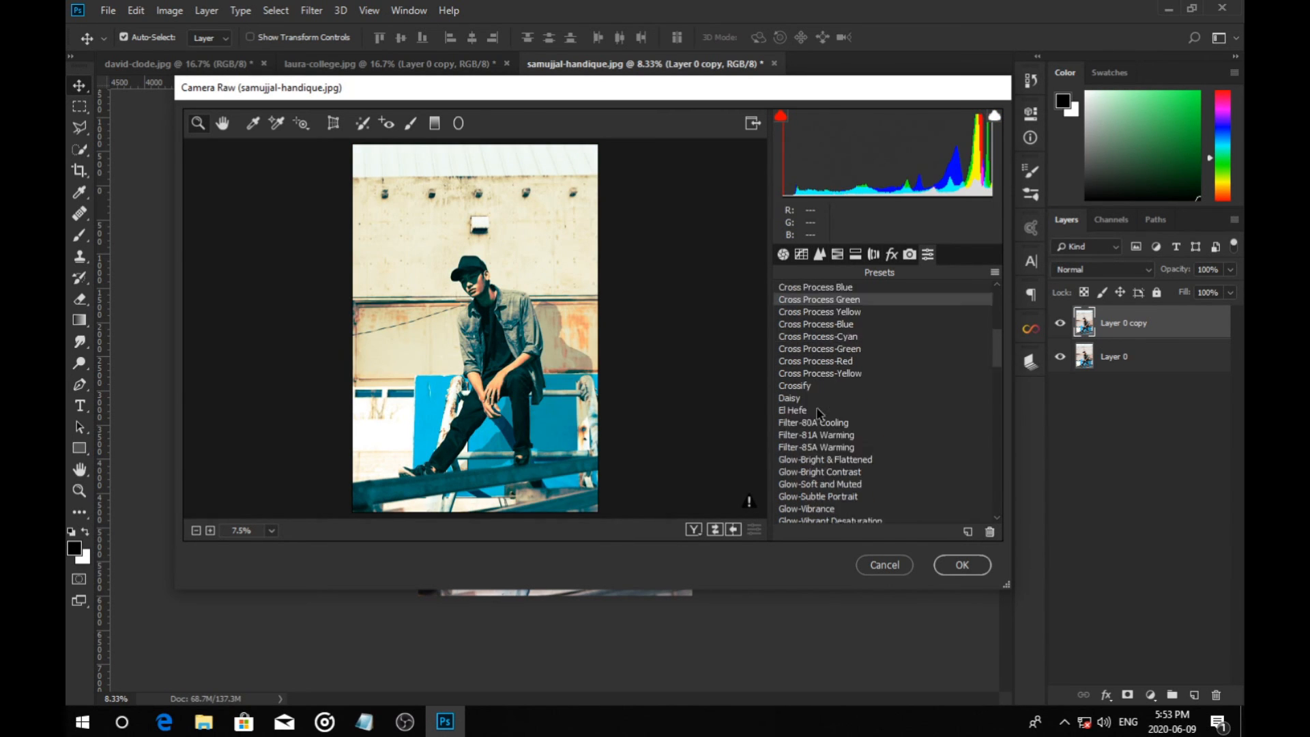
click(812, 386)
click(812, 410)
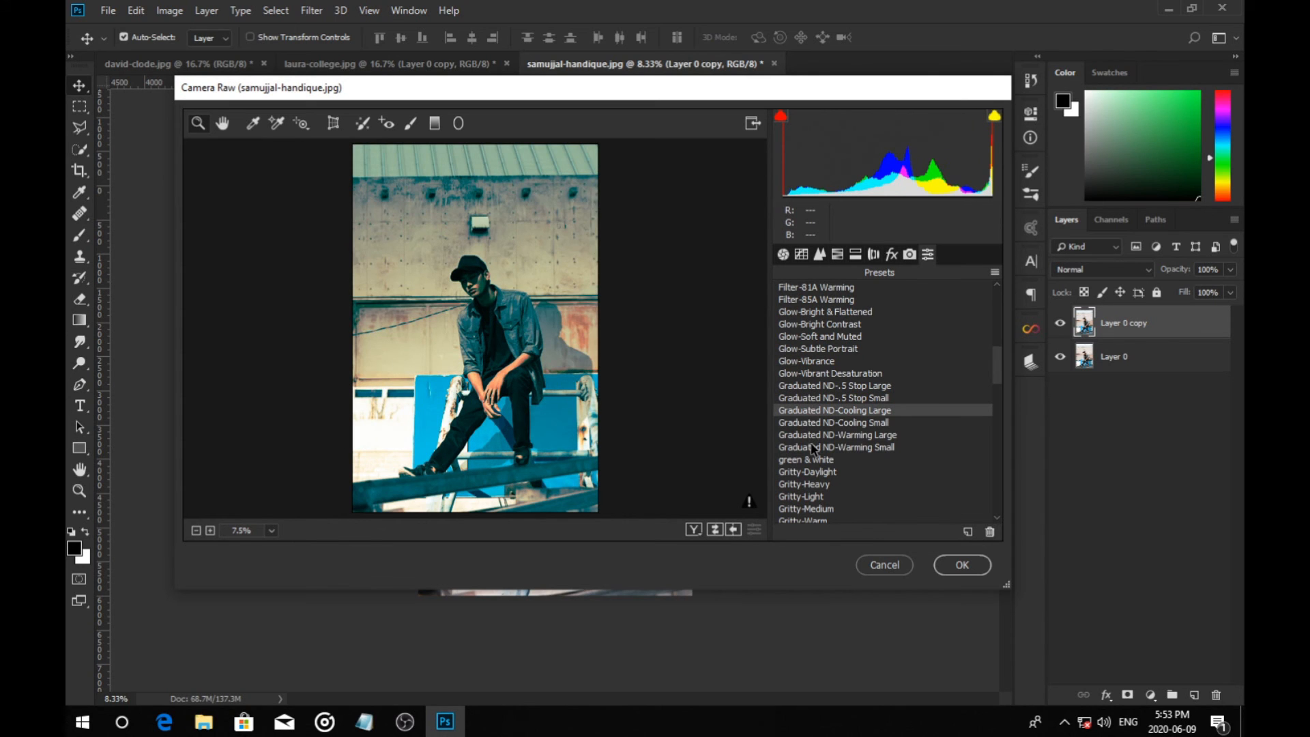
click(815, 448)
Try the Grunge Vignette and I'm Mr. Brightside - Strong presets on the photo of the seated man.
scroll(826, 468, down, 3)
click(812, 424)
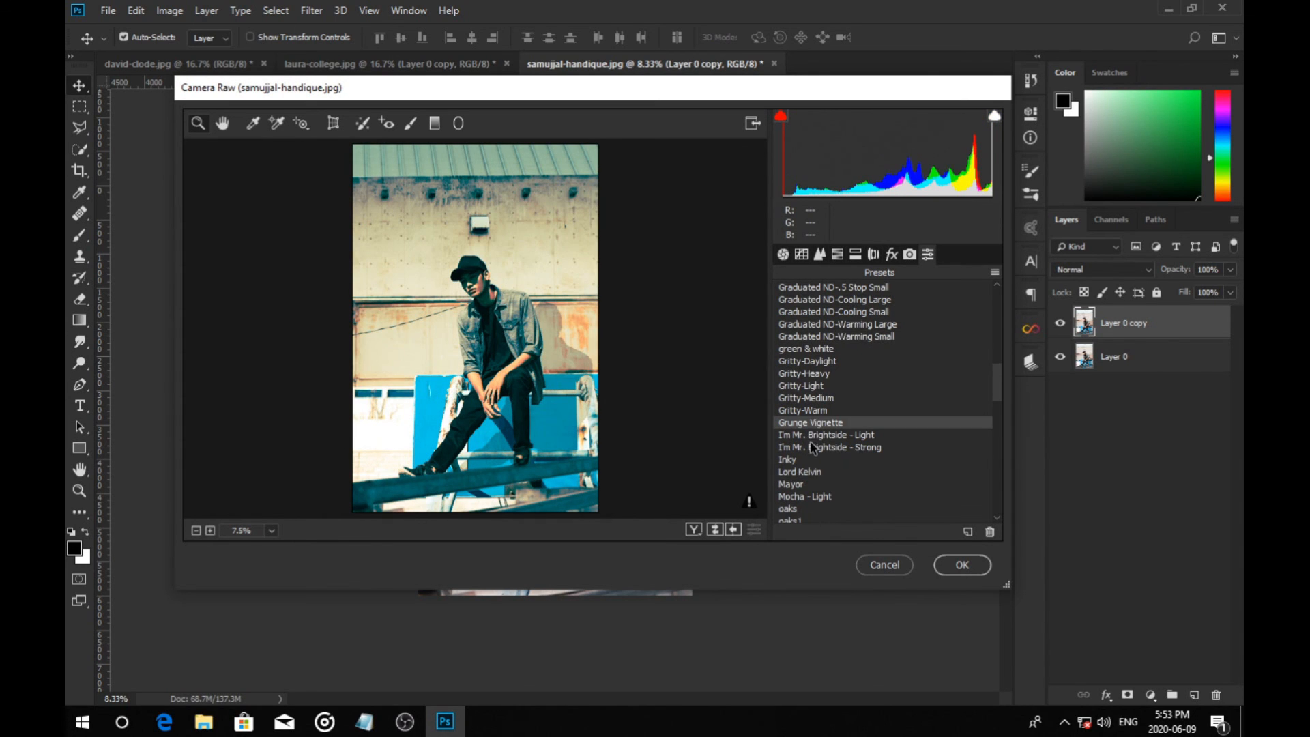
click(813, 448)
Apply the Old Style - 3 preset as the final Camera Raw look for the seated man's layer.
scroll(813, 448, down, 3)
click(816, 448)
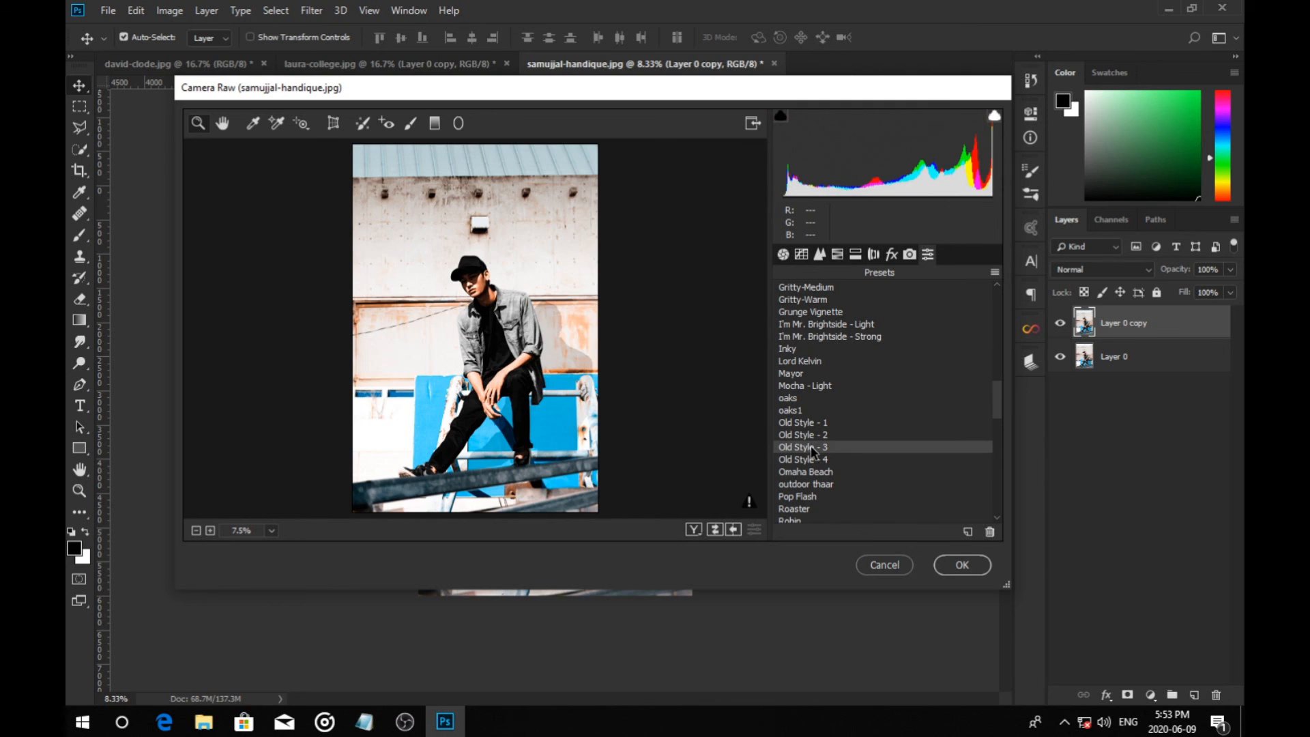
click(962, 564)
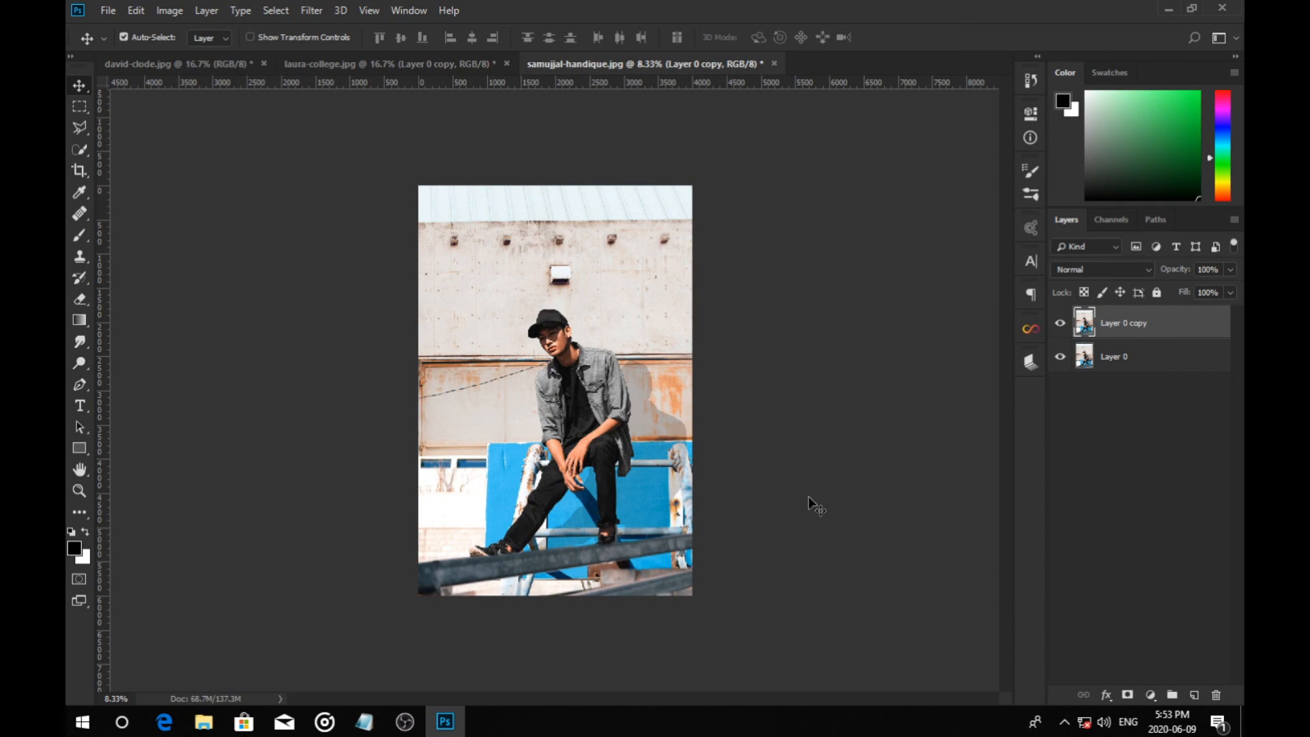
Toggle the visibility of the seated man's filtered Layer 0 copy to compare it with the original.
click(1062, 326)
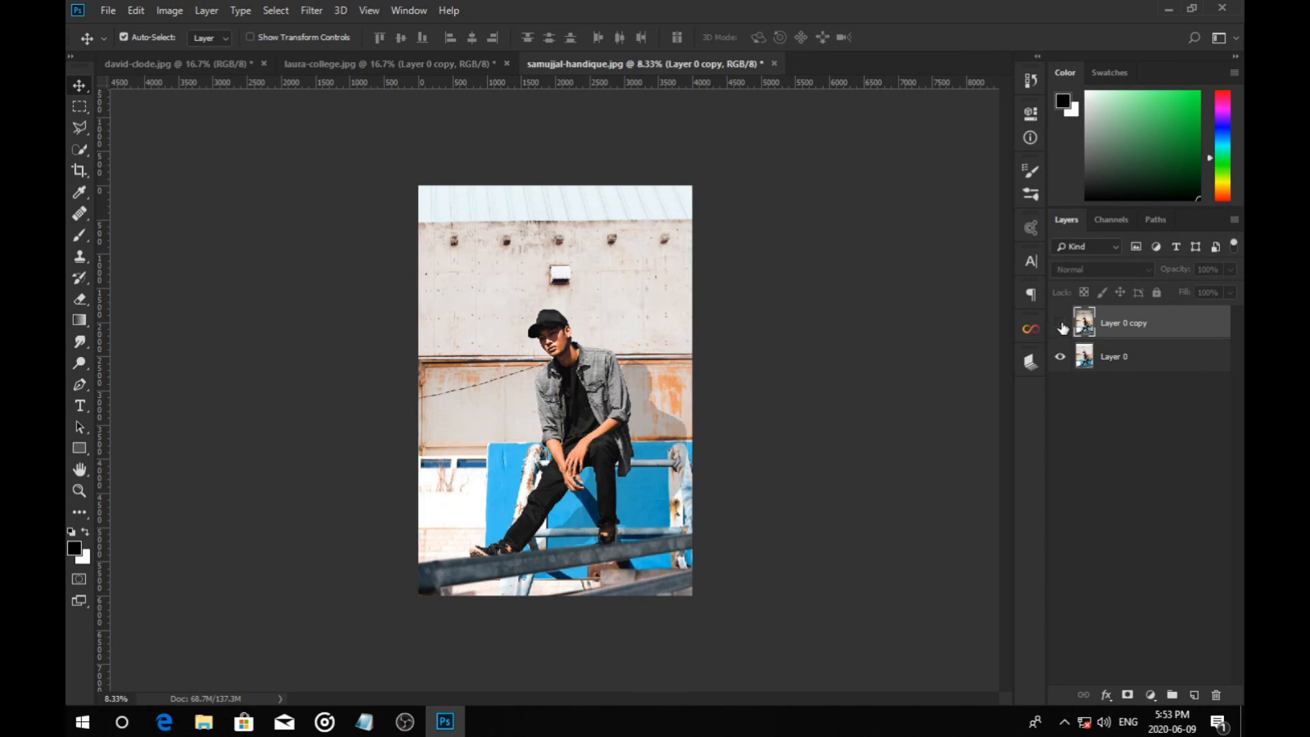
click(1061, 324)
click(1062, 326)
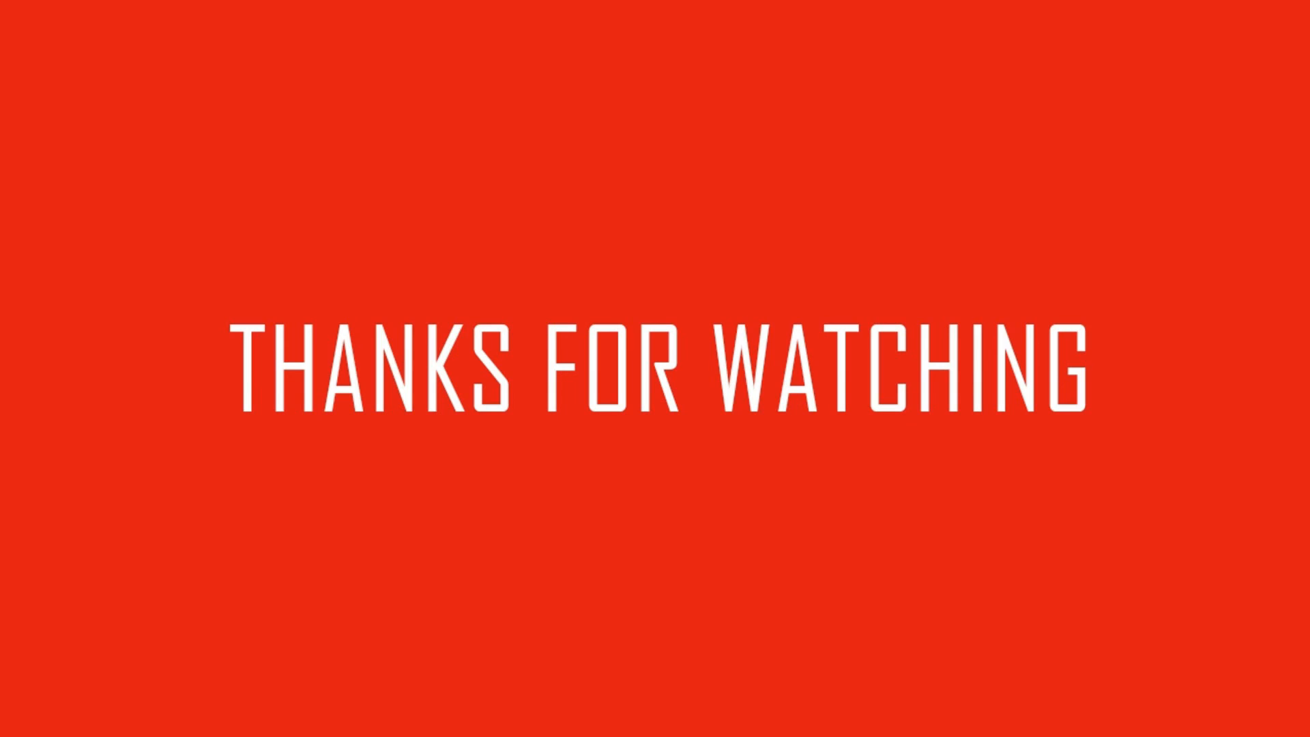